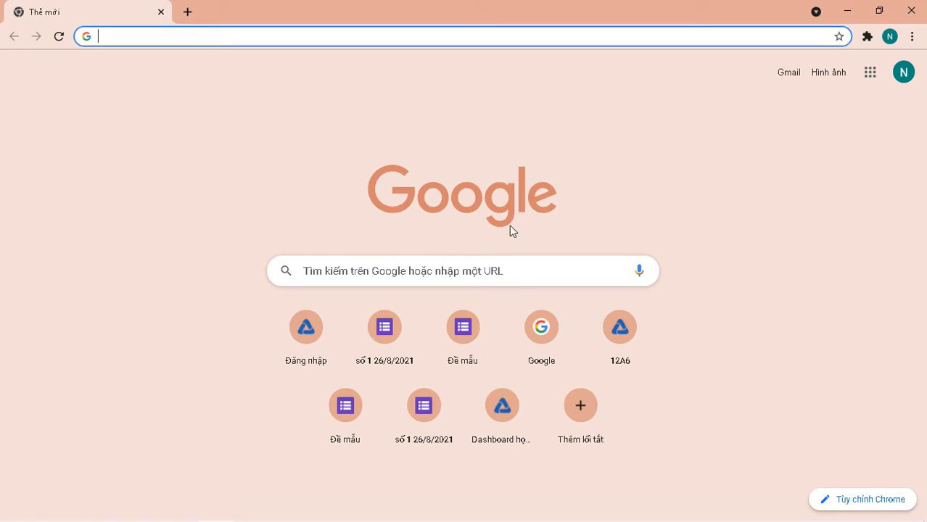
Open Google Drive from the Google apps list in Chrome.
click(872, 77)
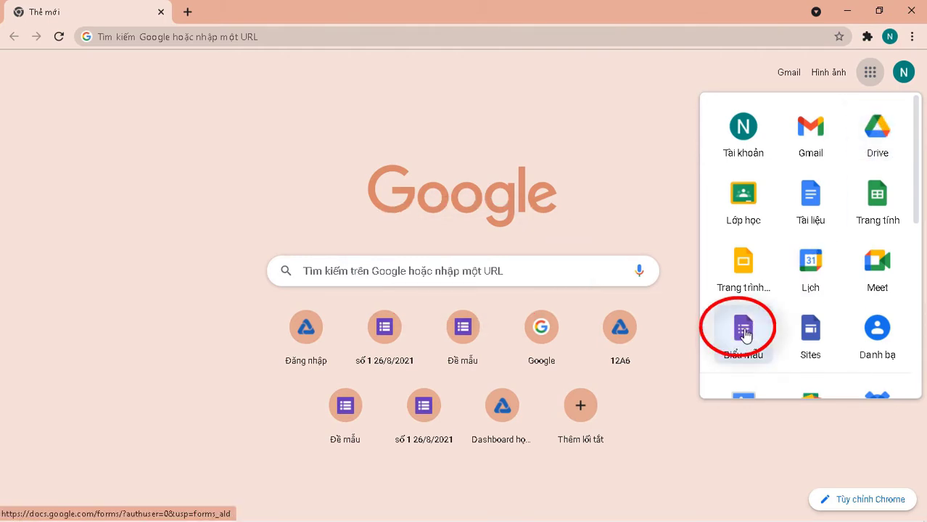
click(877, 134)
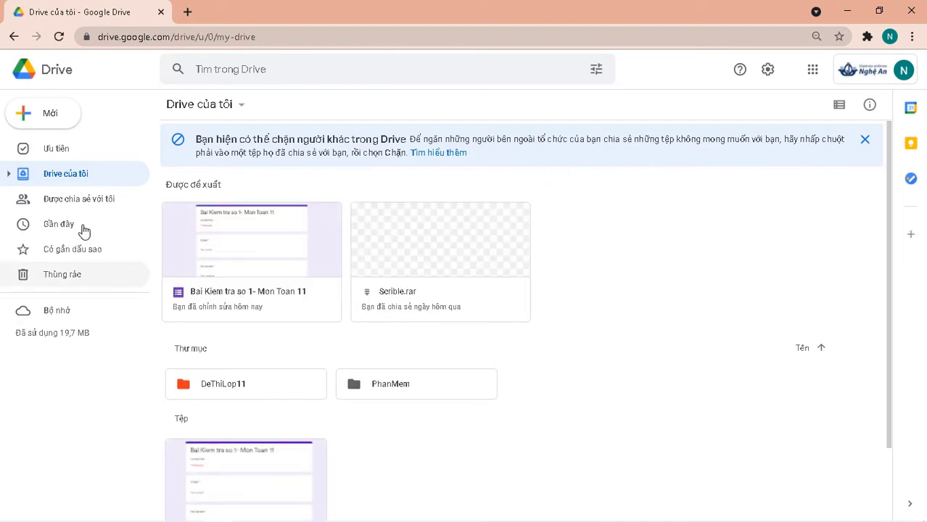
Create a new folder named DeMau in My Drive.
click(46, 123)
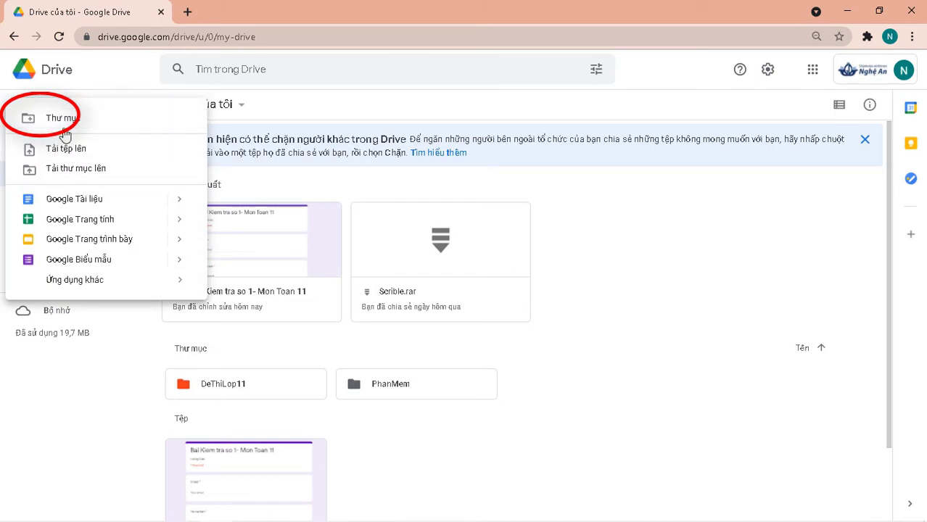
click(46, 123)
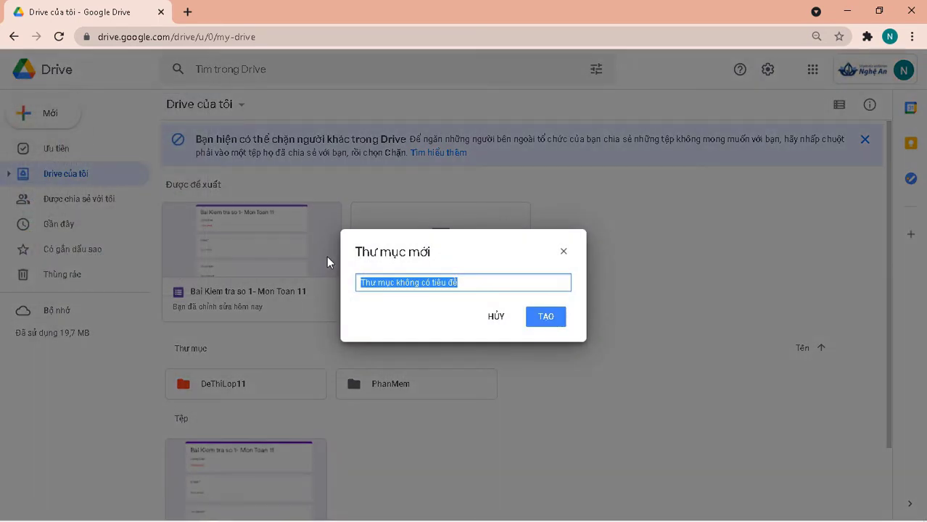
text(De)
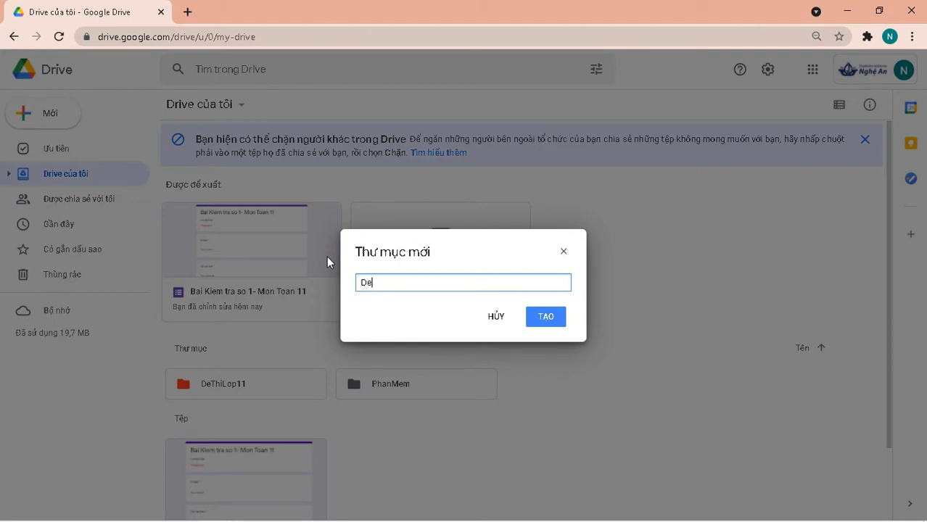
text(Mau)
click(546, 326)
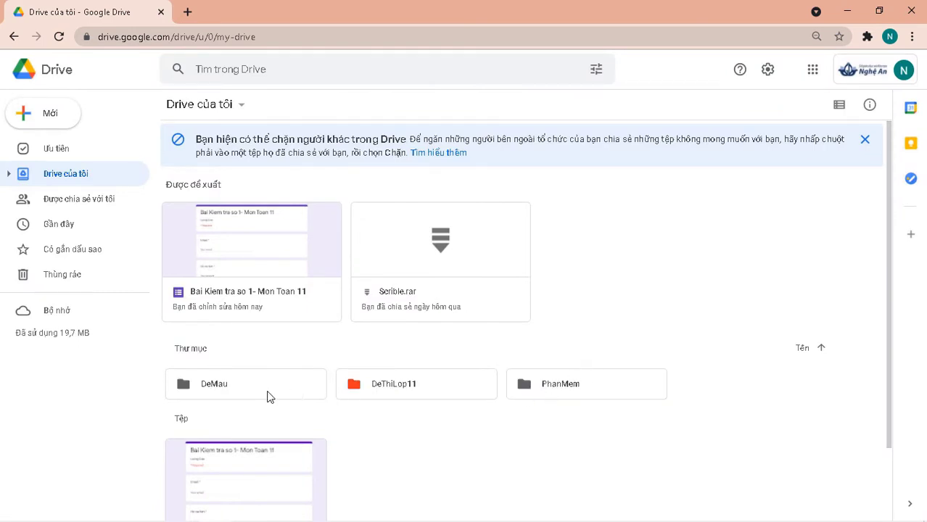
click(202, 392)
scroll(202, 392, down, 2)
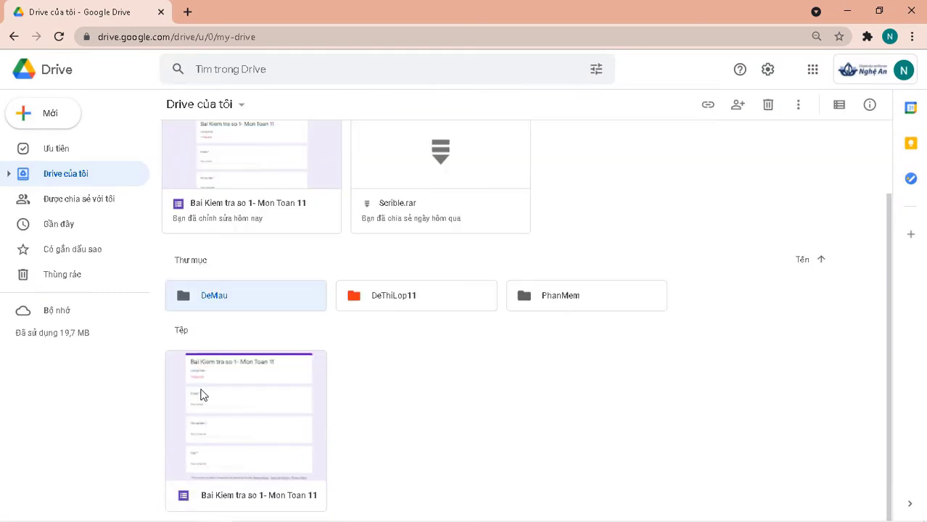
Recolour the DeMau folder pink-purple, then open the folder.
right_click(215, 392)
click(440, 411)
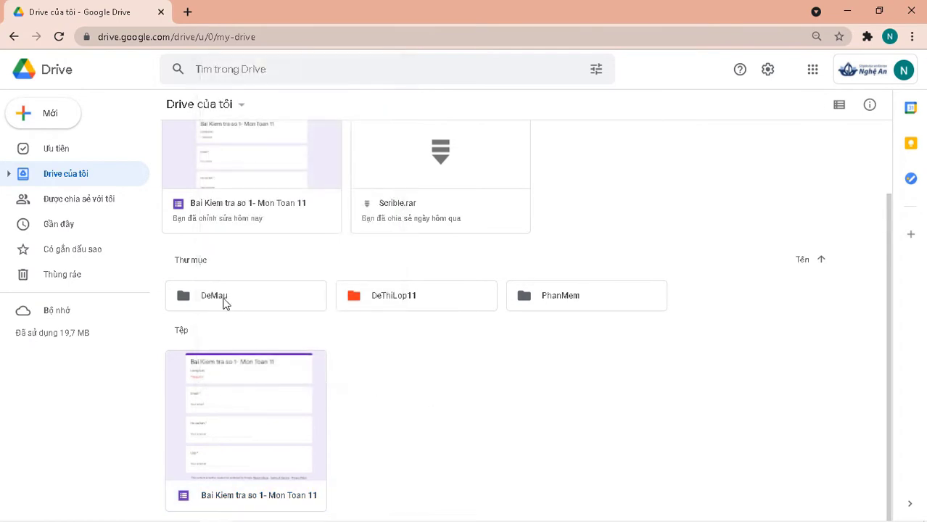
click(224, 304)
right_click(224, 304)
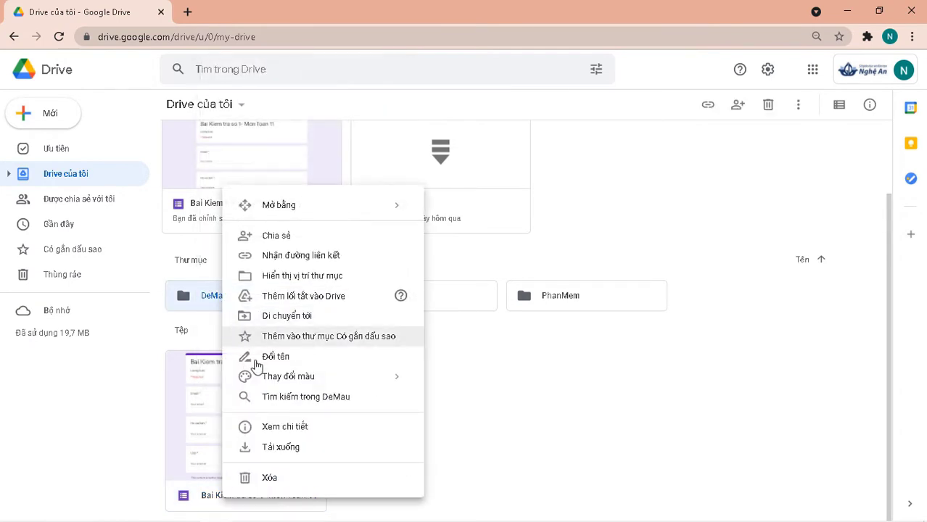
mouse_move(395, 385)
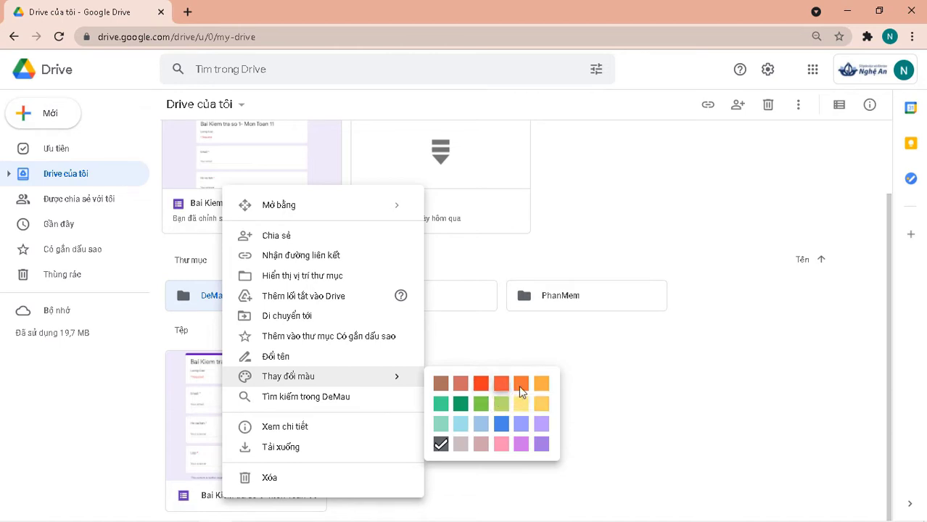
click(521, 444)
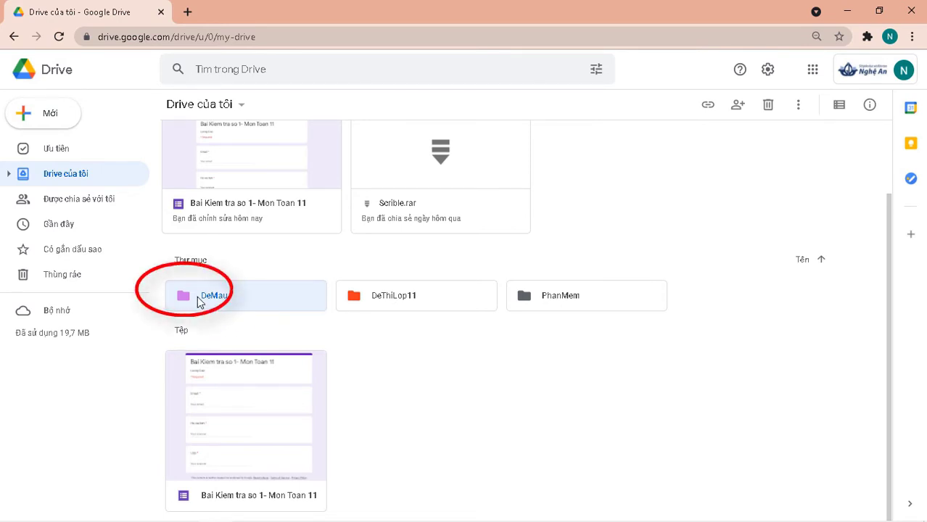
click(61, 184)
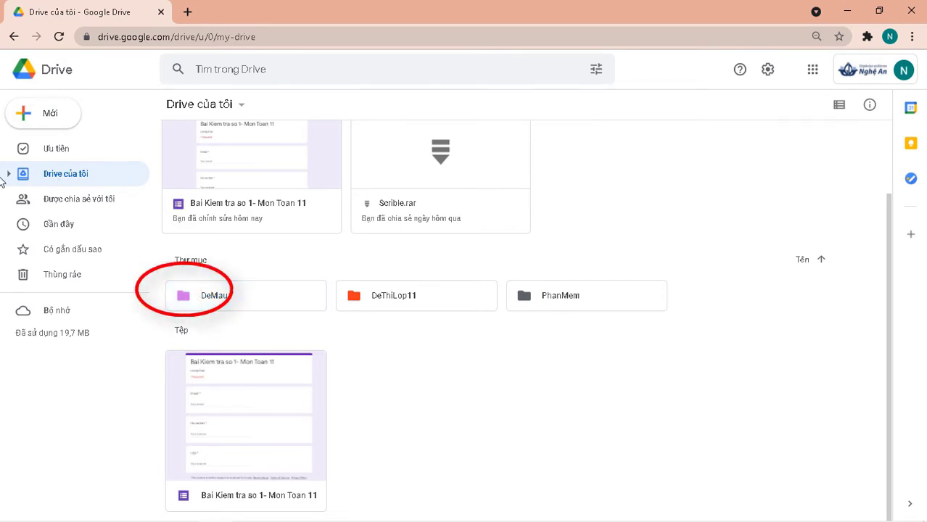
double_click(225, 305)
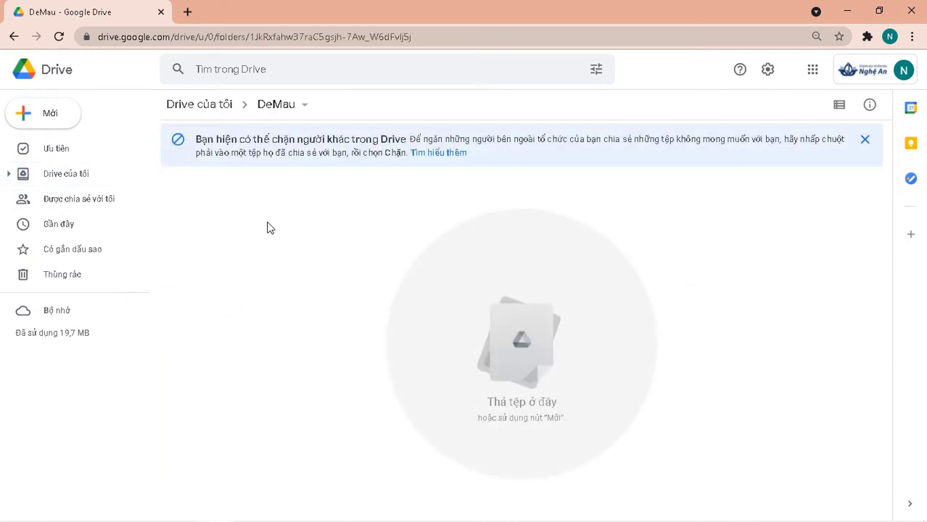
Create a blank Google Form inside the DeMau folder from the right-click menu.
right_click(267, 227)
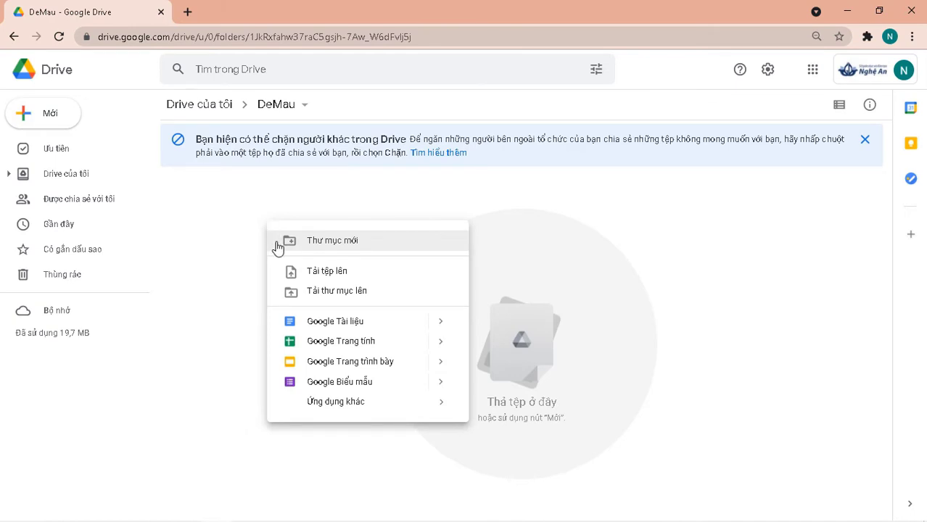
click(248, 213)
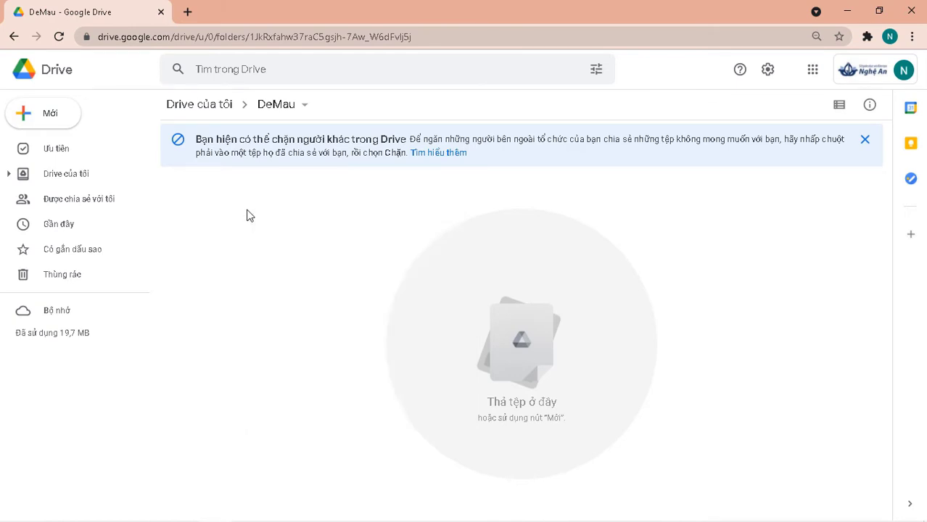
right_click(247, 210)
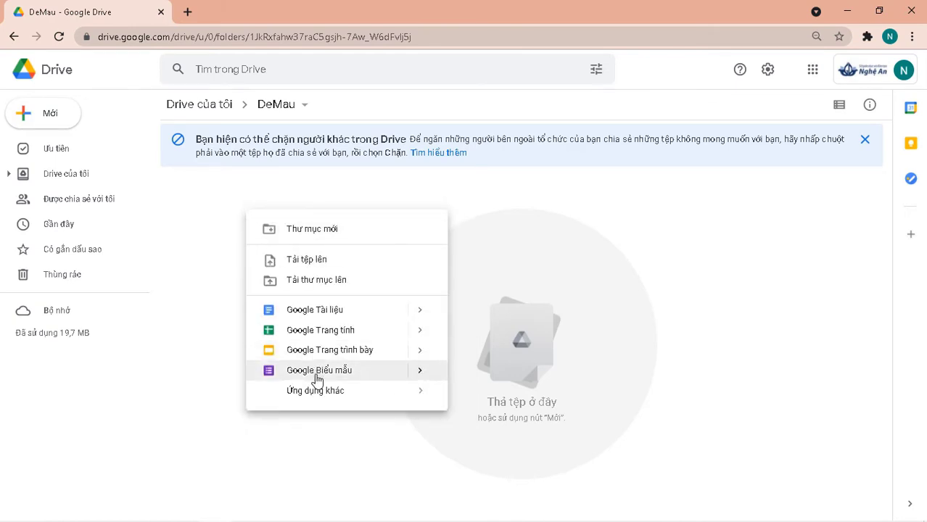
click(421, 372)
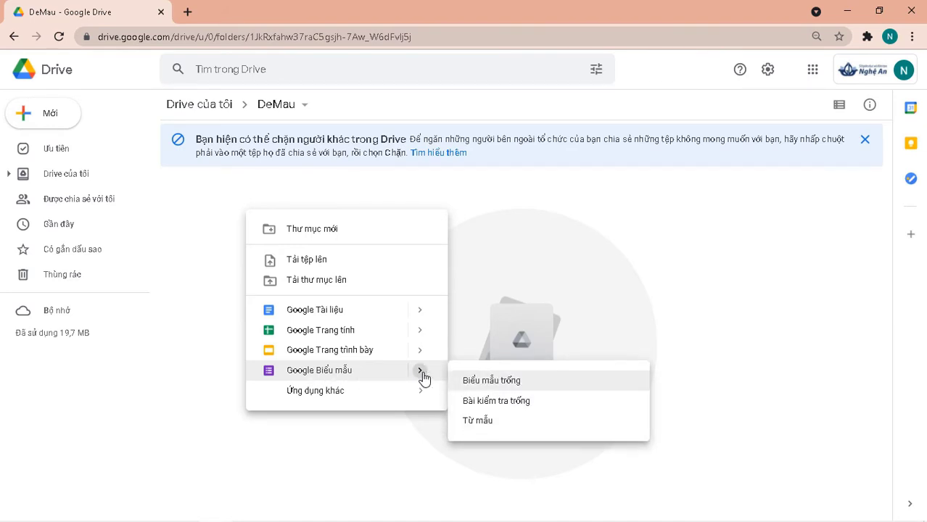
click(513, 389)
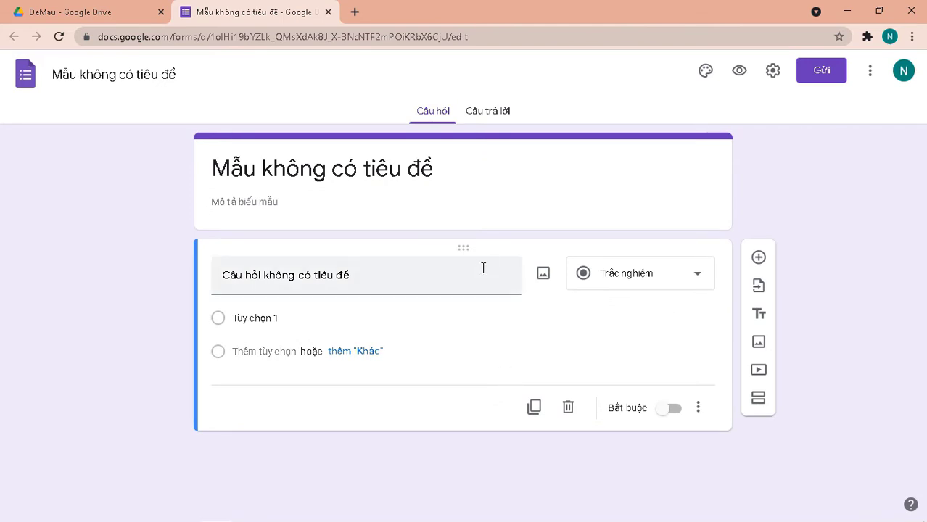
Rename the form to 'Bài kiểm tra trắc nghiệm số 1- Môn Toán 11'.
click(134, 74)
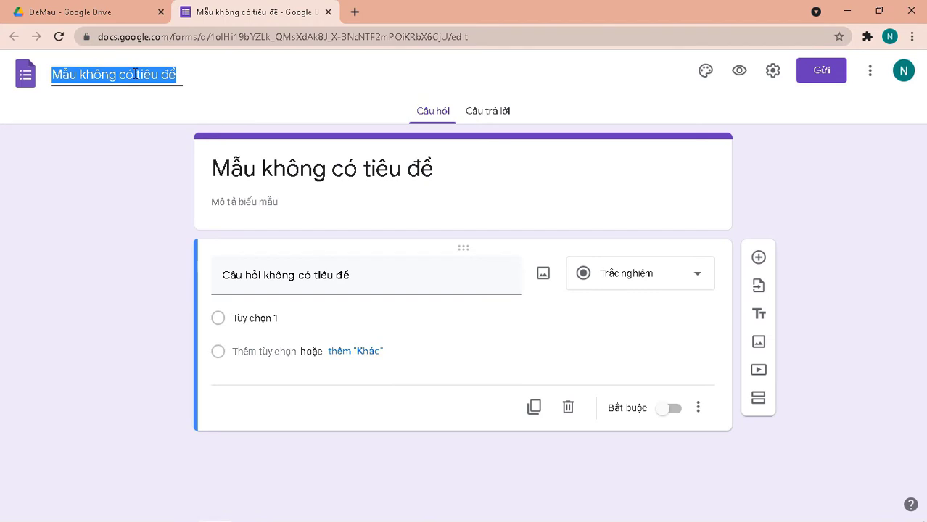
text(Bài)
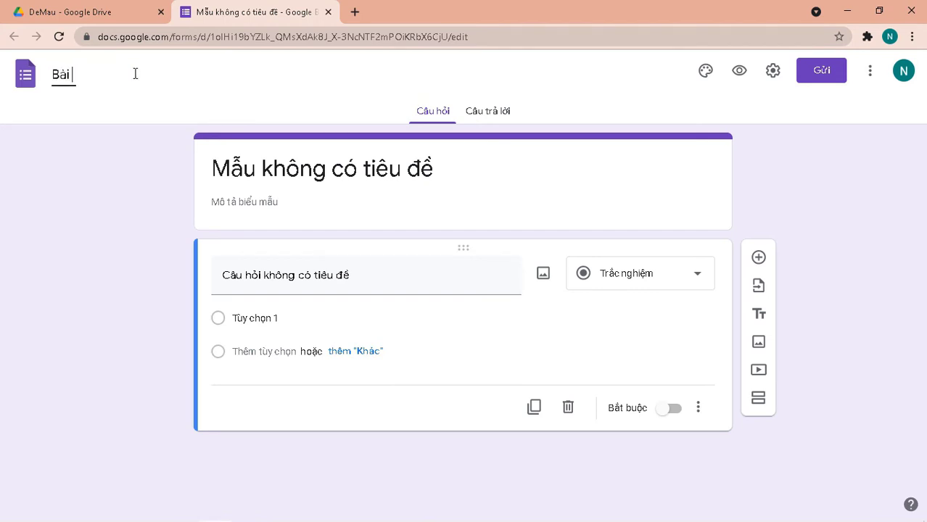
text( kiểm tra trăắc nghi)
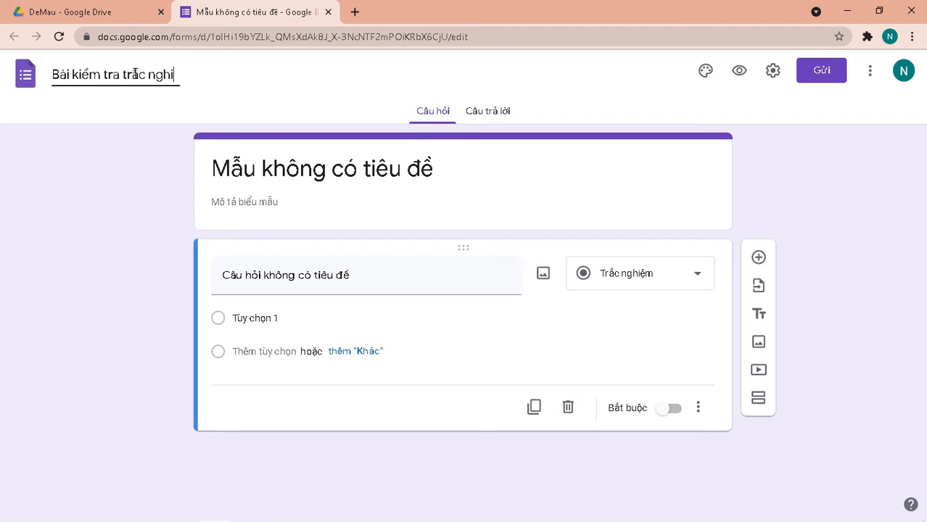
text(êm số 1- Môn)
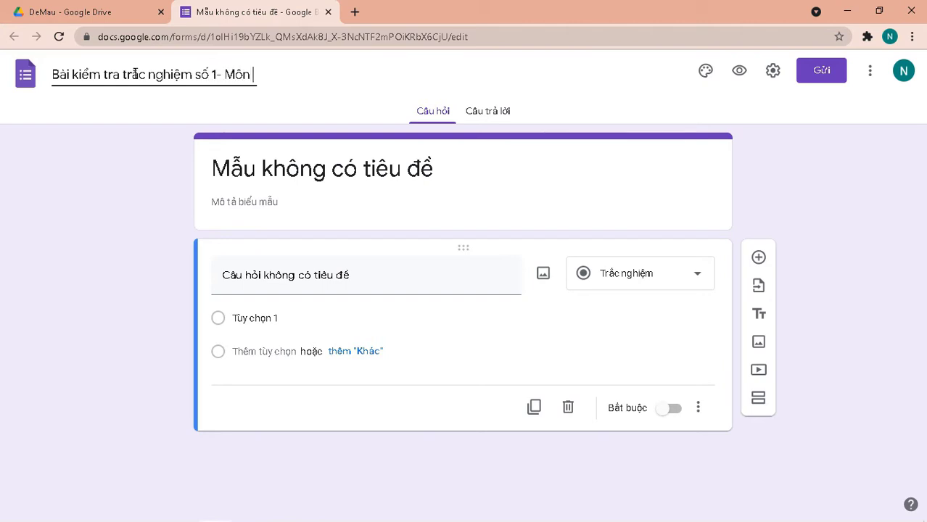
text( Toa)
key(Return)
Enter the teacher's name as the form description.
click(244, 201)
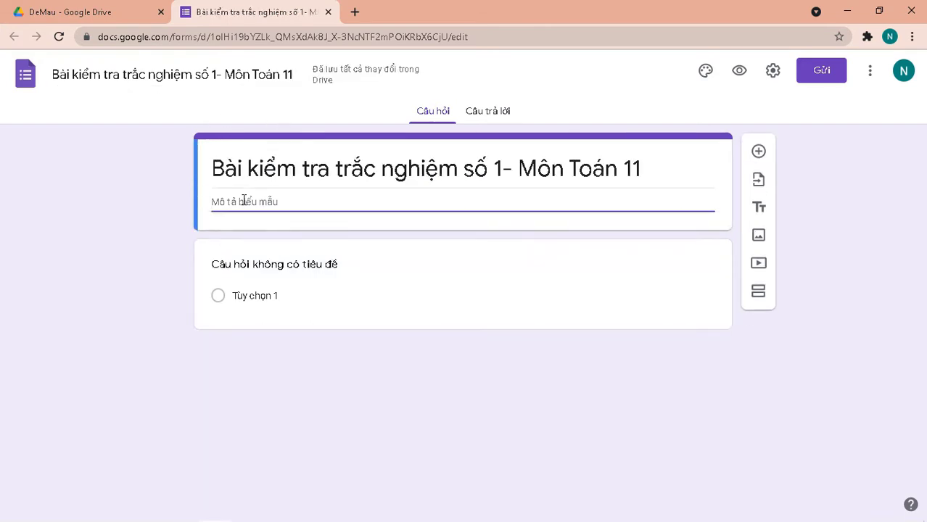
text(T)
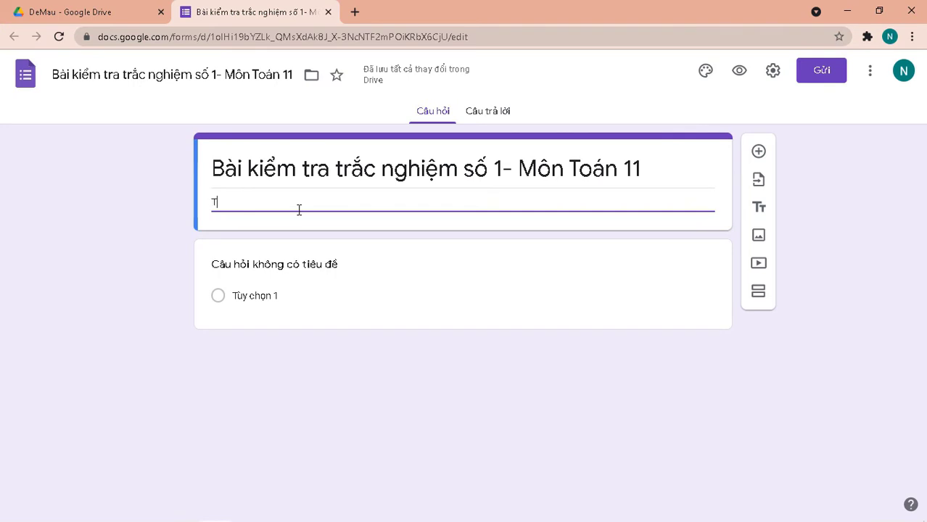
text(hầy Chung)
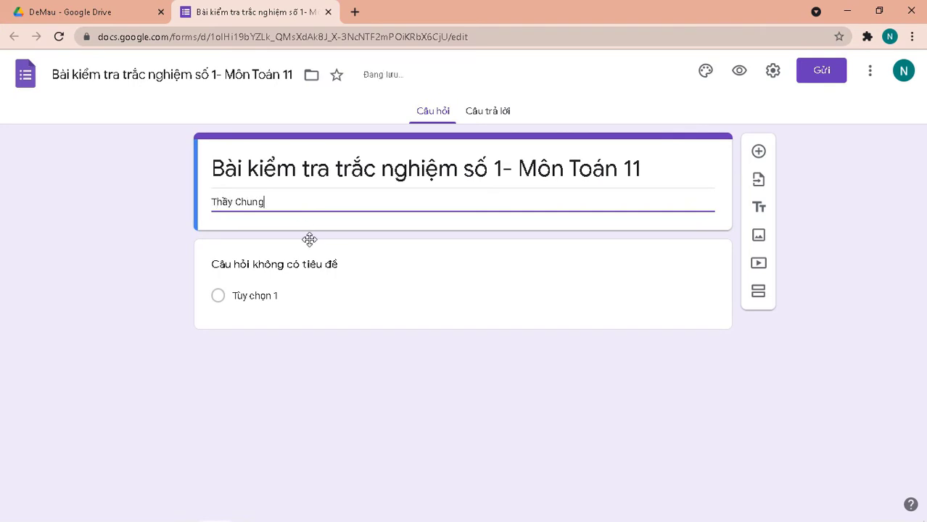
click(309, 240)
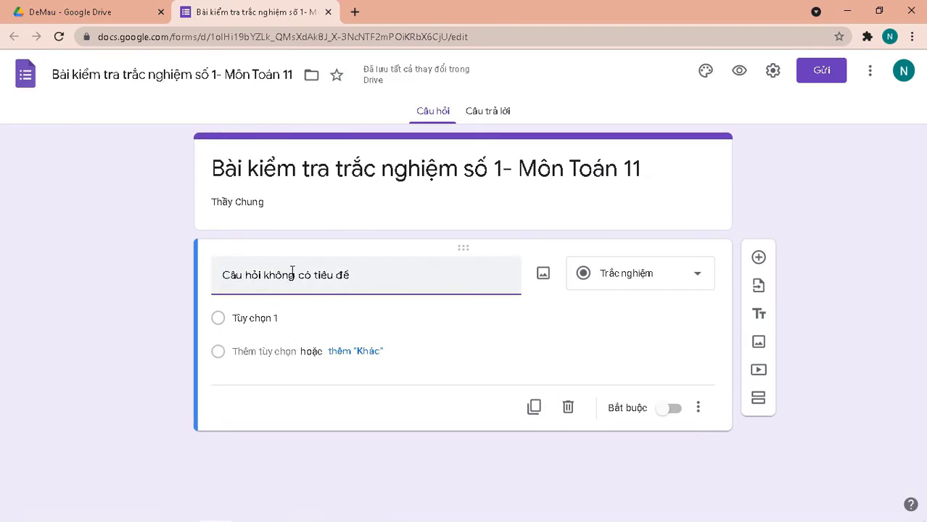
Make the first question a required short-answer question titled 'Họ và tên'.
click(697, 275)
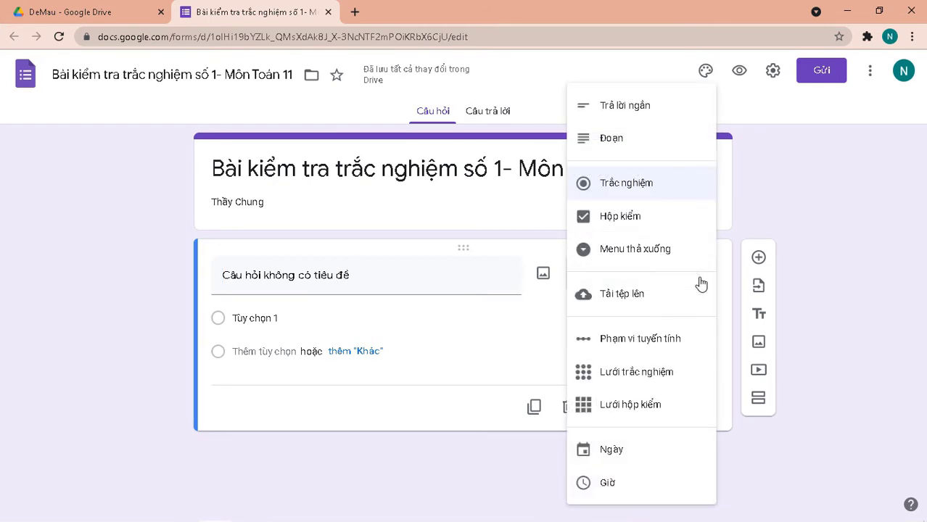
click(625, 106)
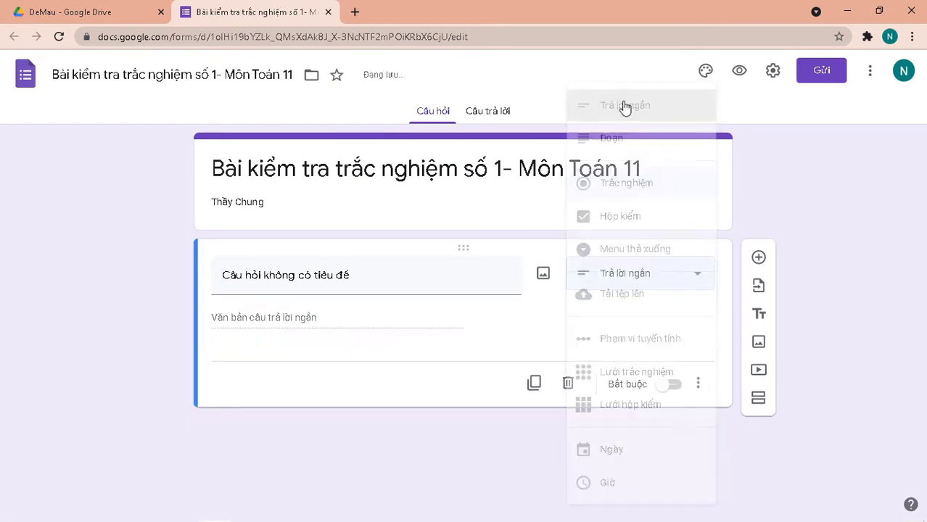
click(311, 274)
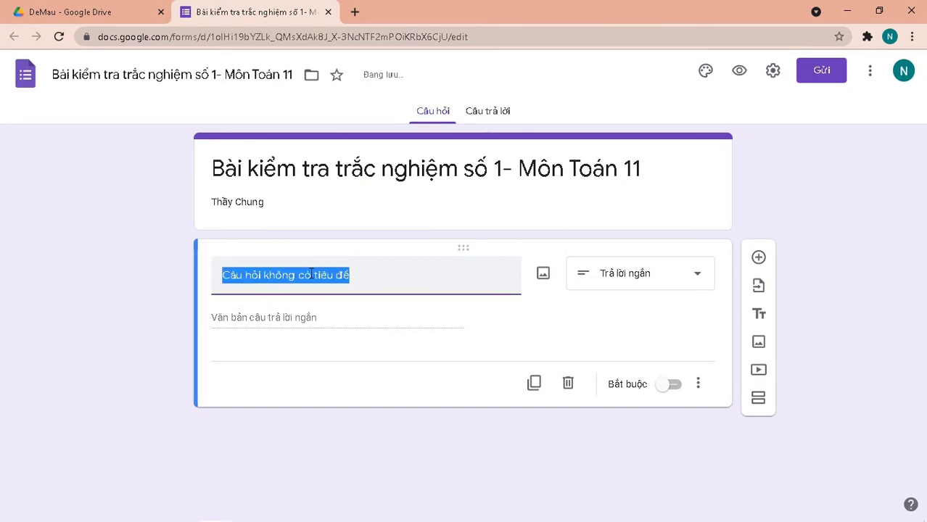
text(H)
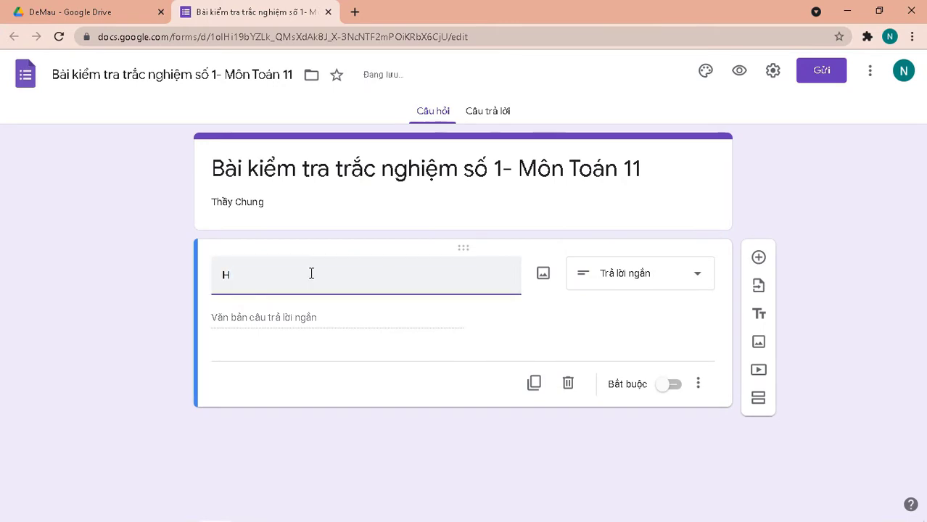
text(oj vaf teen)
click(674, 386)
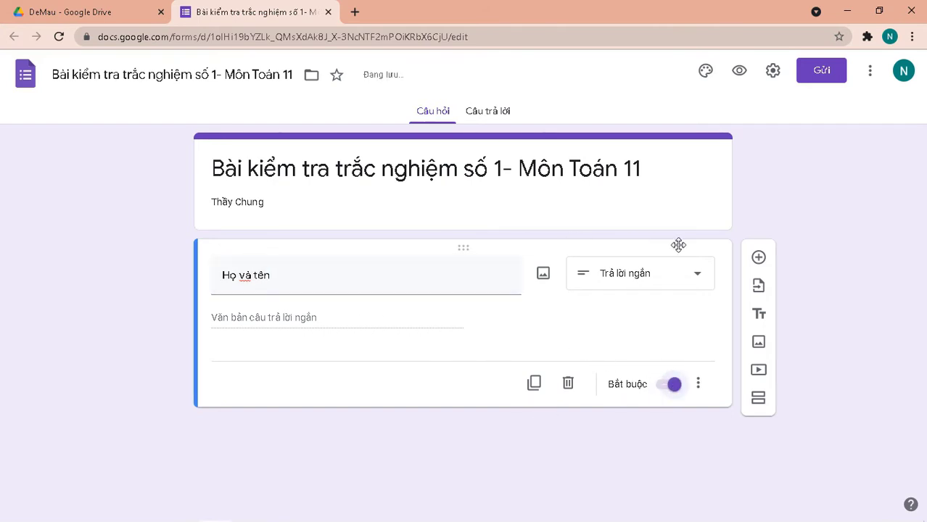
Add a required short-answer question titled 'Lớp' after it.
click(757, 256)
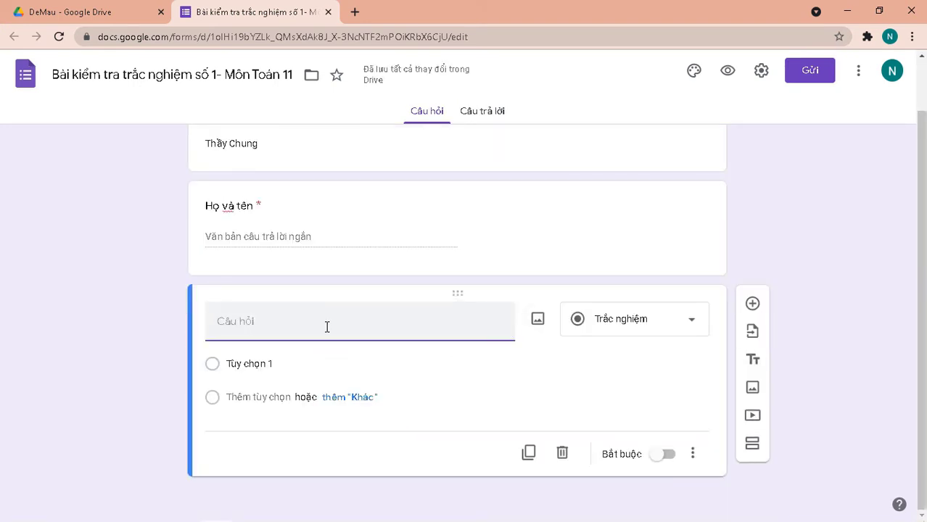
click(694, 331)
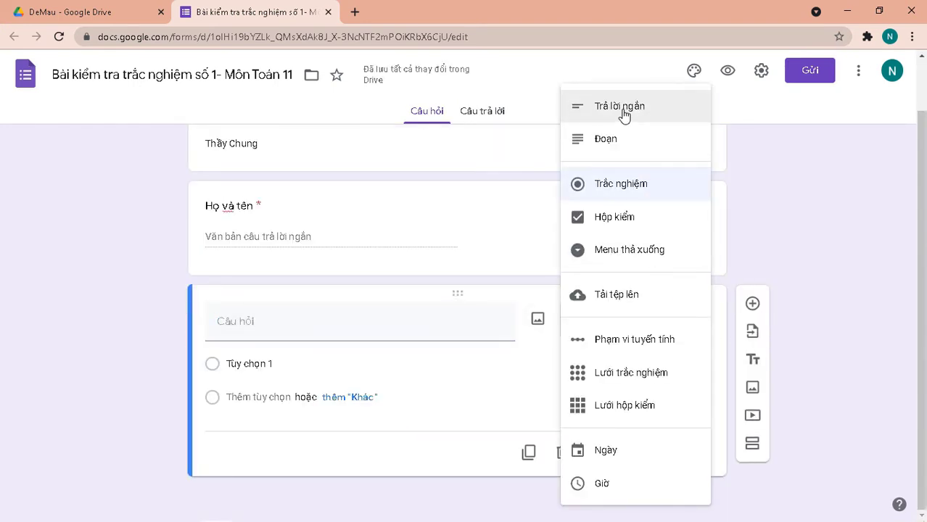
click(620, 107)
click(331, 351)
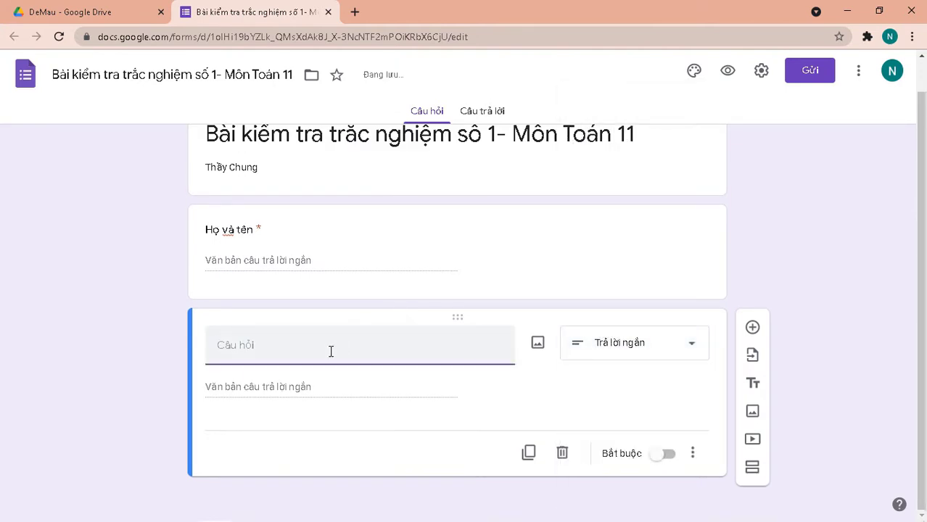
text(Lớp)
click(668, 455)
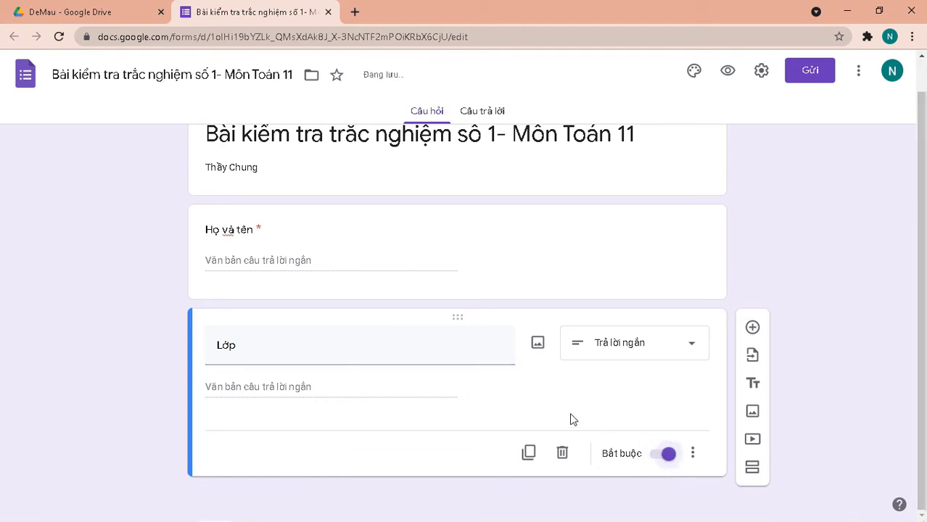
scroll(235, 269, up, 1)
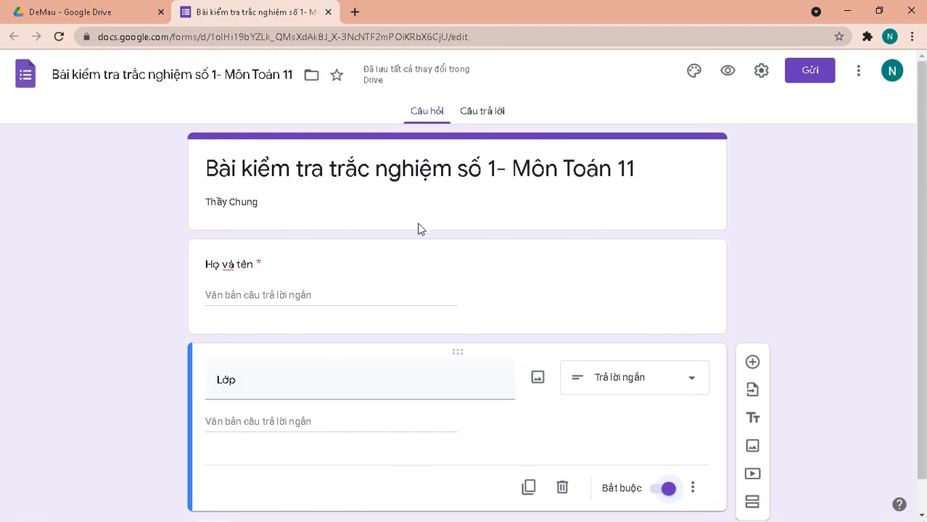
scroll(422, 229, down, 1)
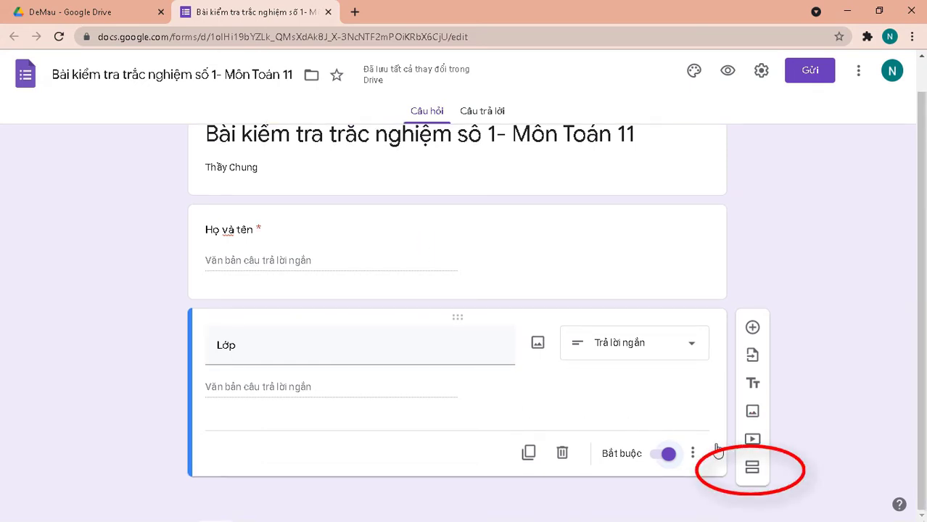
Add a second section titled 'Đề ra và phiếu trả lời.'.
click(755, 479)
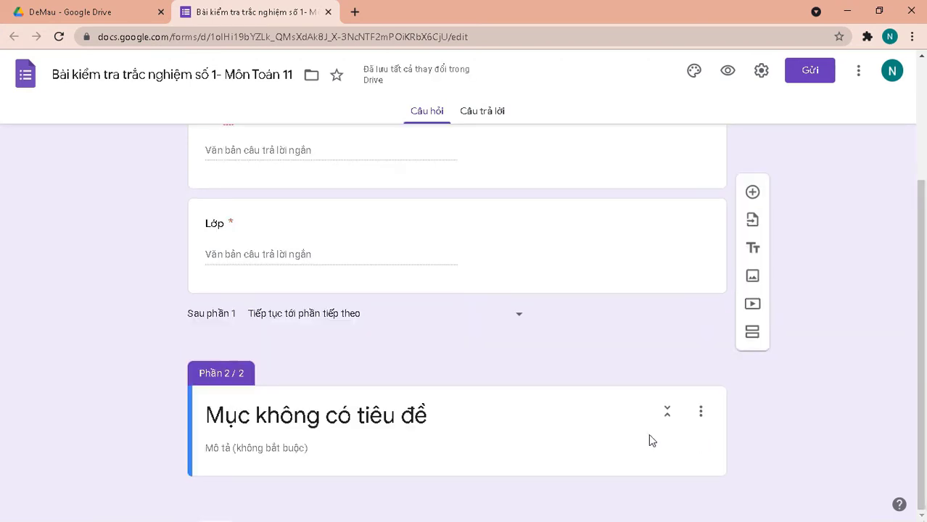
click(449, 414)
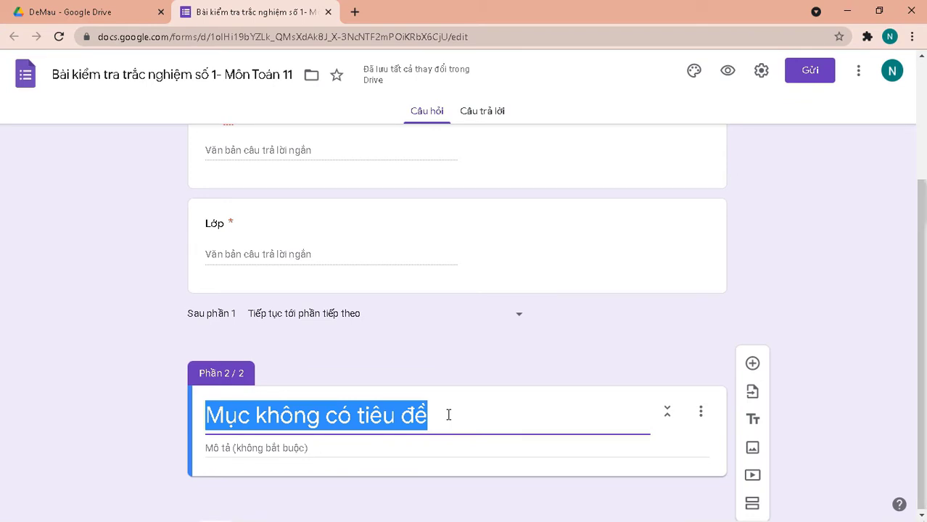
text(Đề)
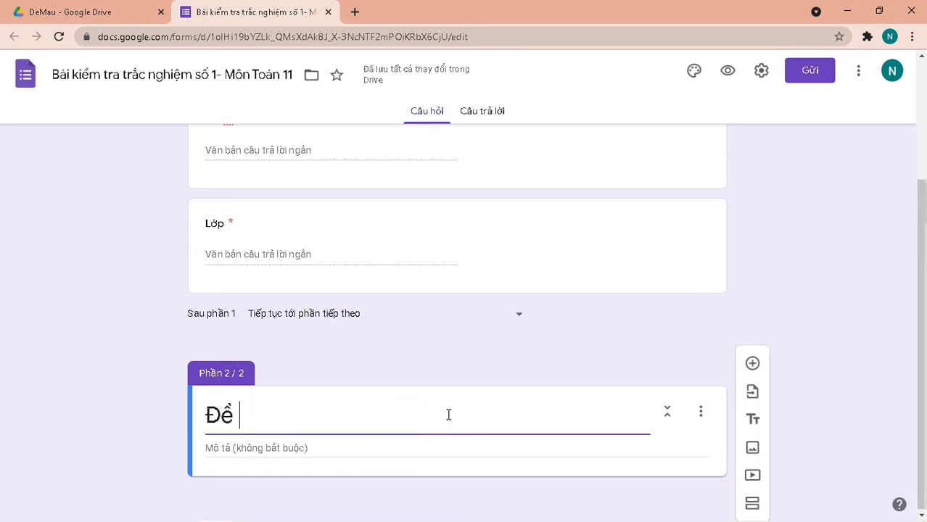
text( ra)
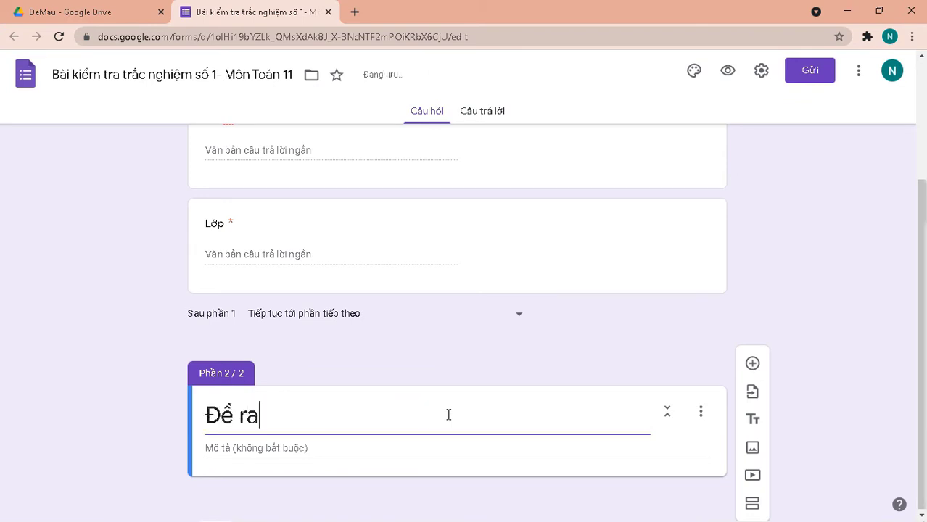
text( và ph)
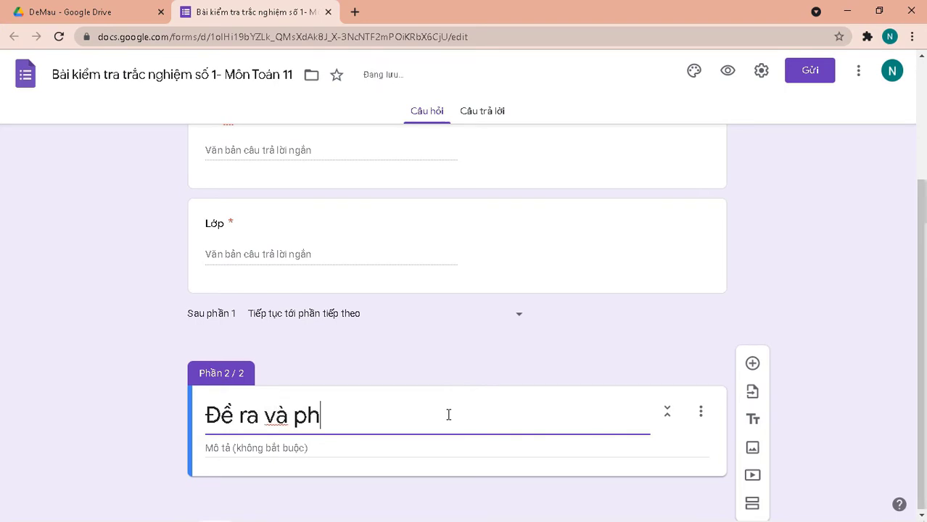
text(iếu trả)
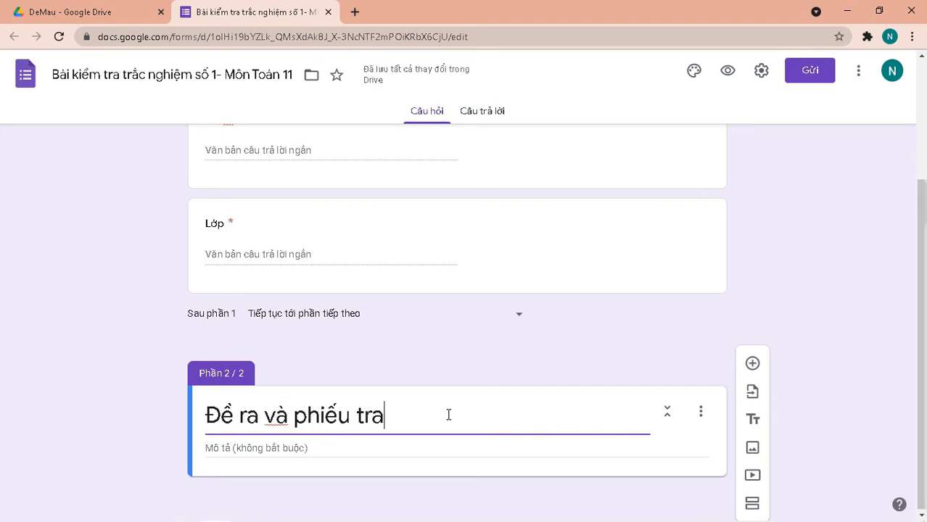
text( lơi)
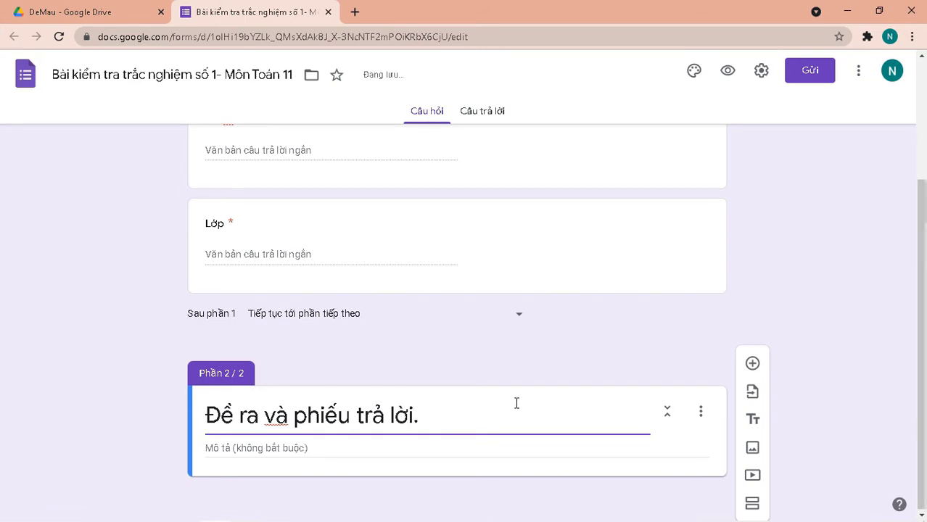
click(708, 472)
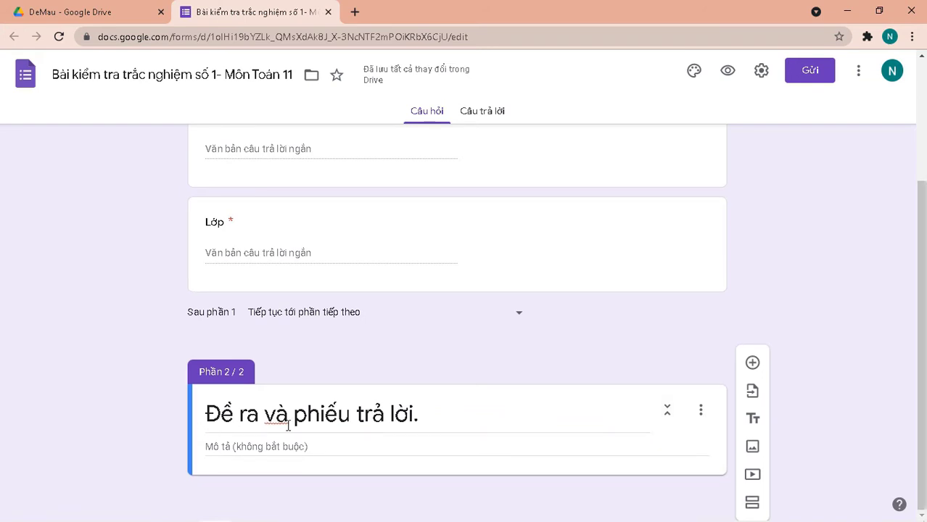
Add the multiple-choice question 'Câu 1: Việt Nam nằm ở Châu lục nào?' to section 2.
click(752, 364)
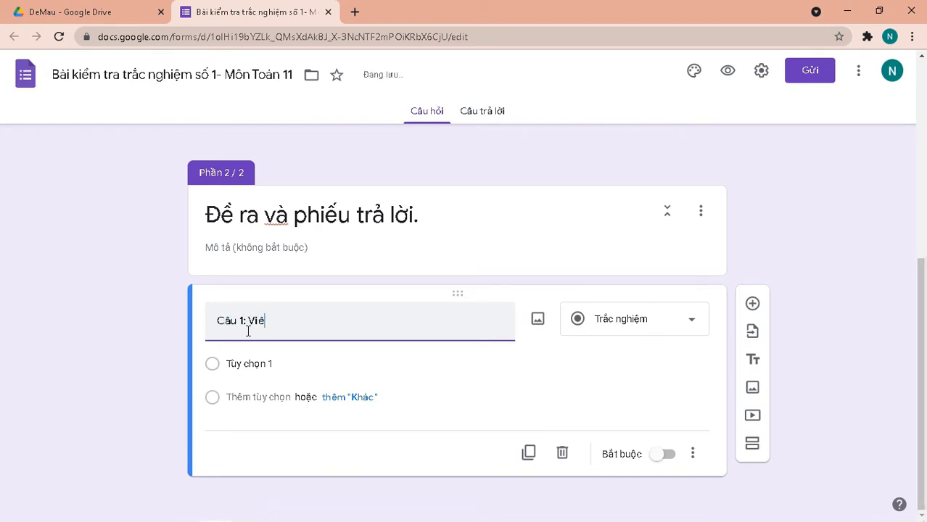
text(j N)
text(na)
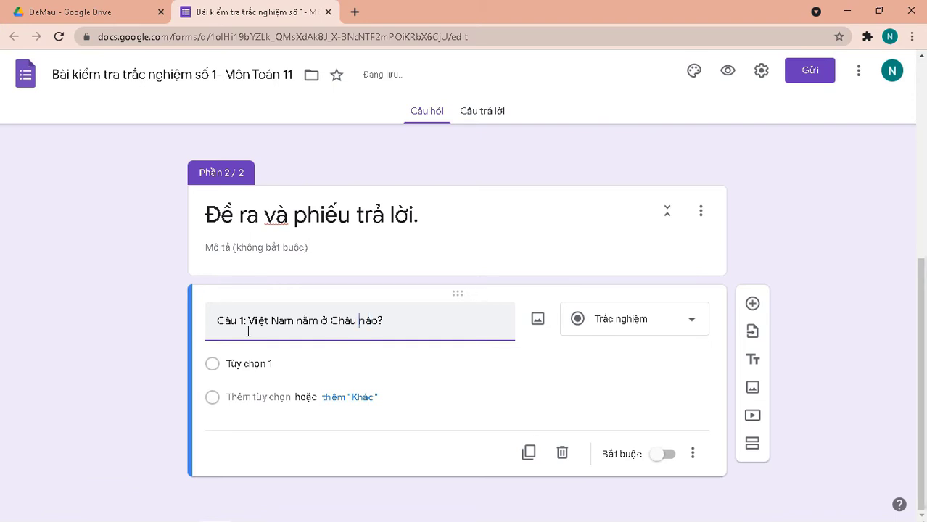
text(lục)
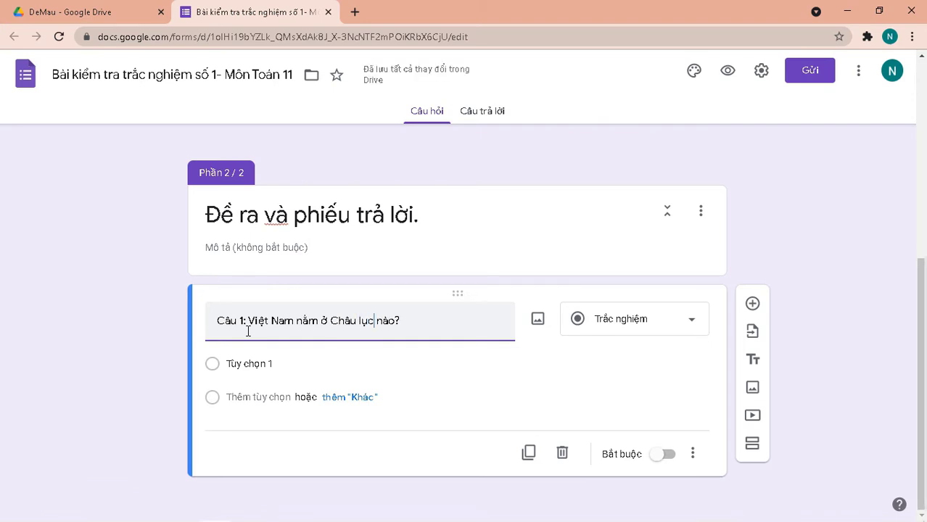
click(216, 367)
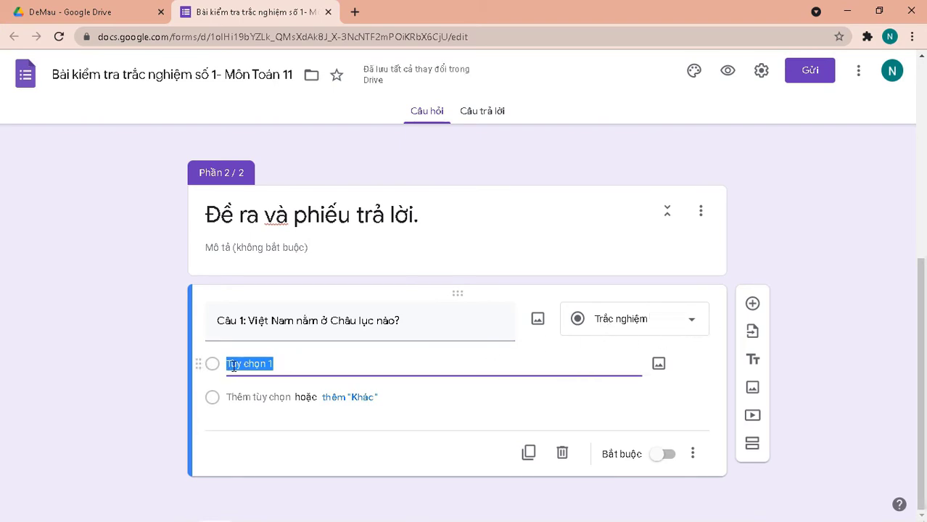
Label the first choice A, add choices B–D, and make choice A 'A. Châu Mỹ'.
text(A)
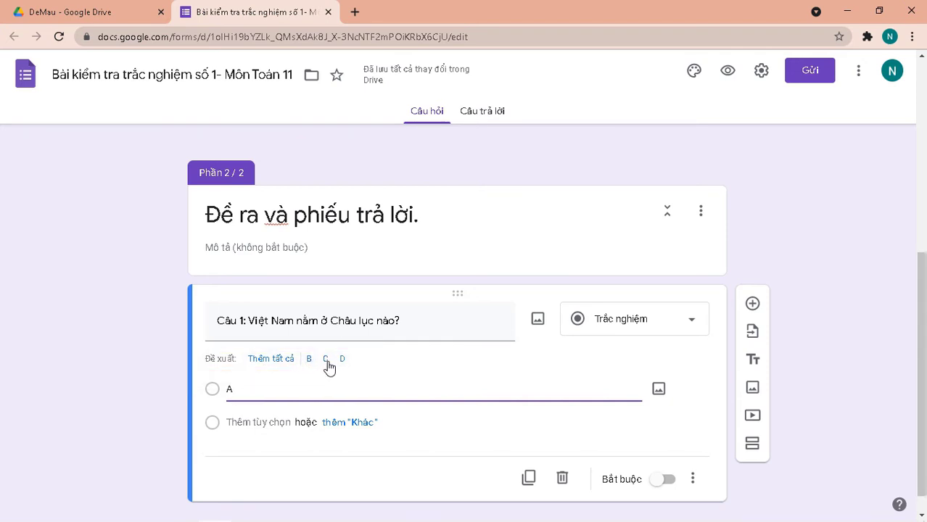
click(287, 365)
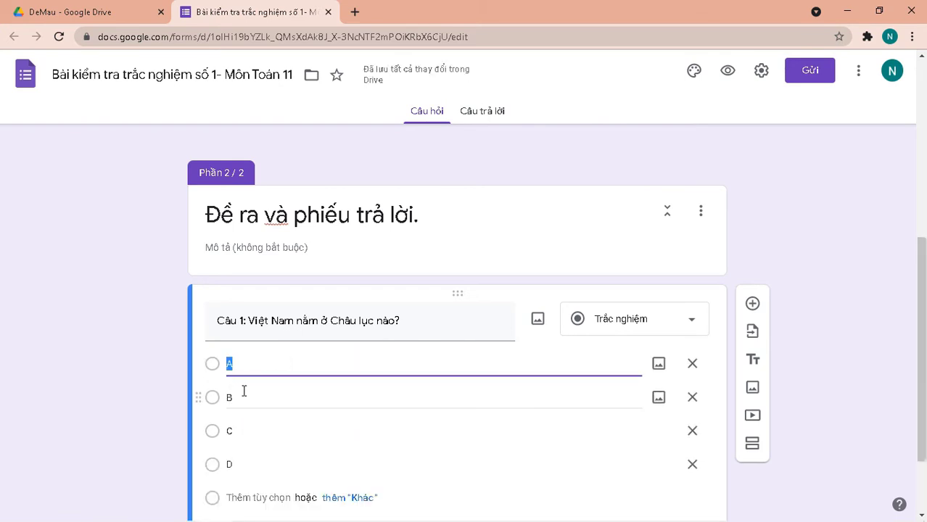
scroll(244, 392, down, 2)
click(265, 263)
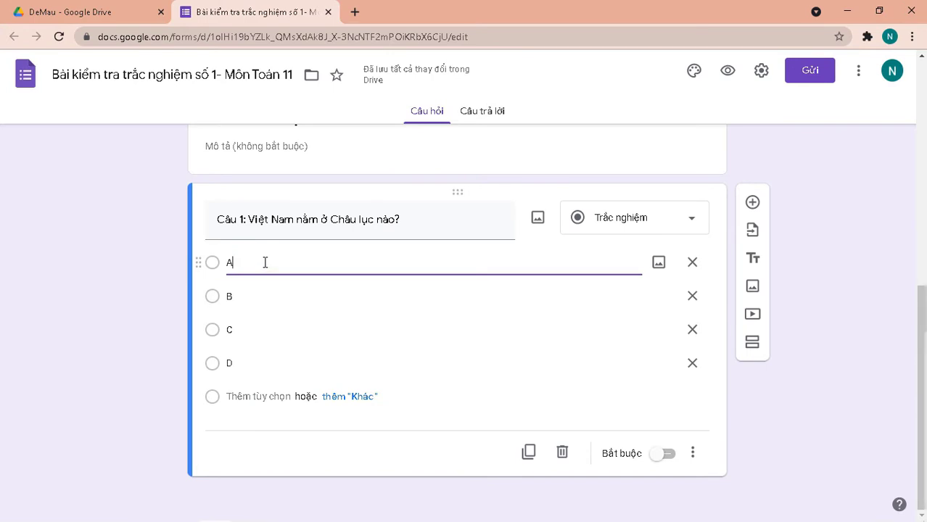
text(. Châu)
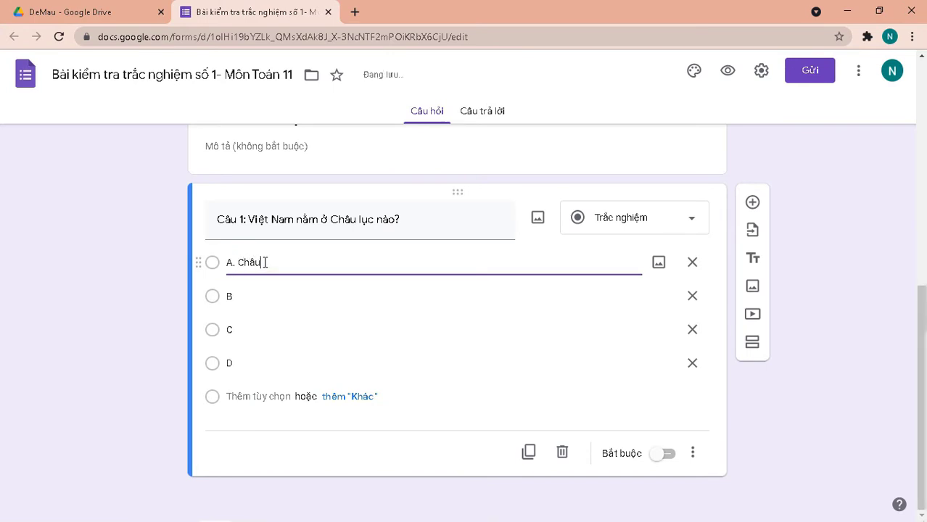
text( Mỹc)
key(BackSpace)
Complete the remaining choices: 'B. Châu Âu', 'C. Châu Á', 'D. Châu Phi'.
click(258, 296)
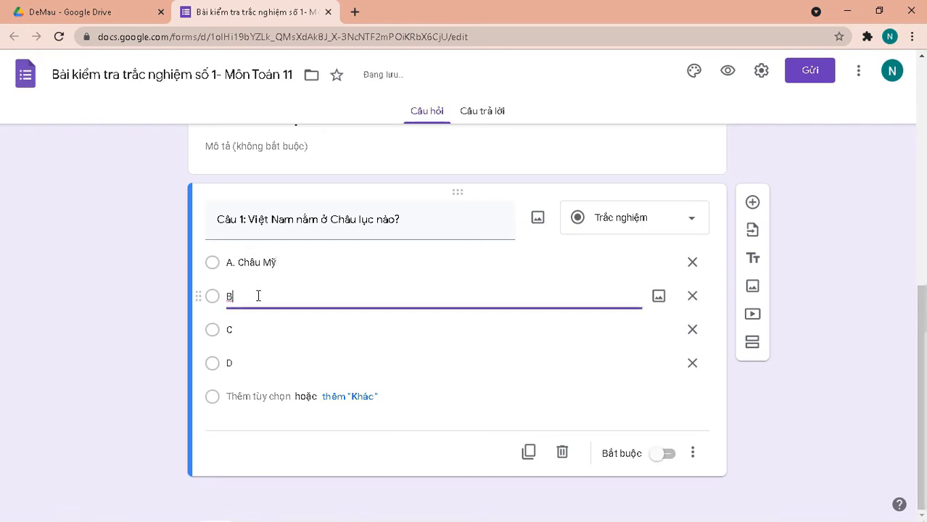
text(. C)
text(hâu)
text( Aau)
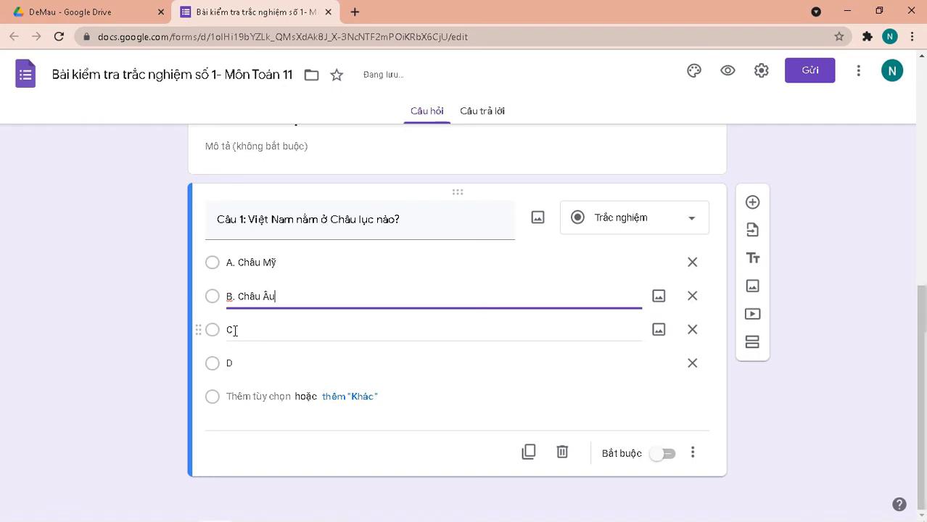
click(234, 331)
click(237, 330)
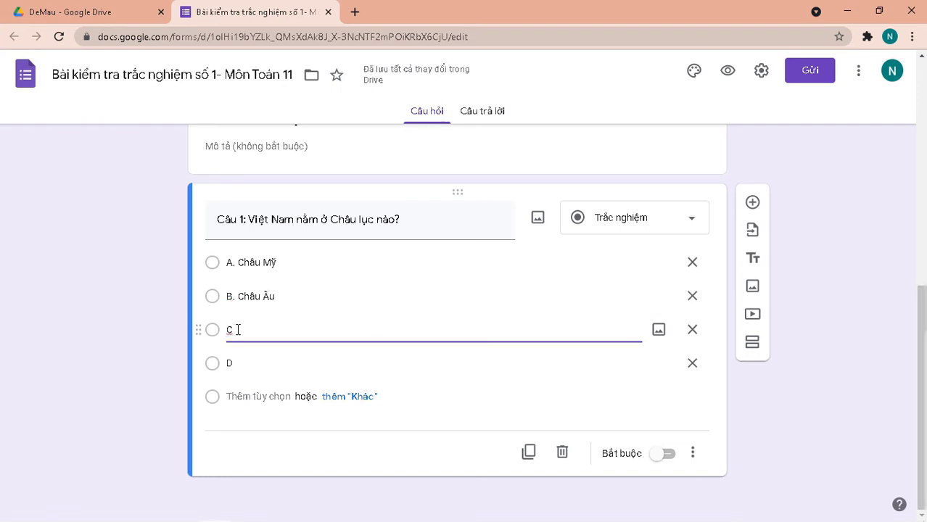
text(. Châu)
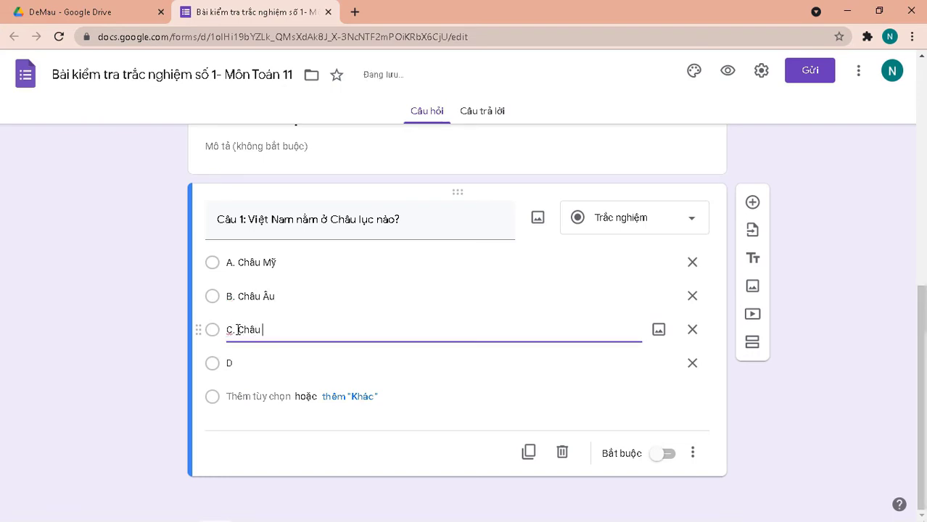
text( As)
click(241, 360)
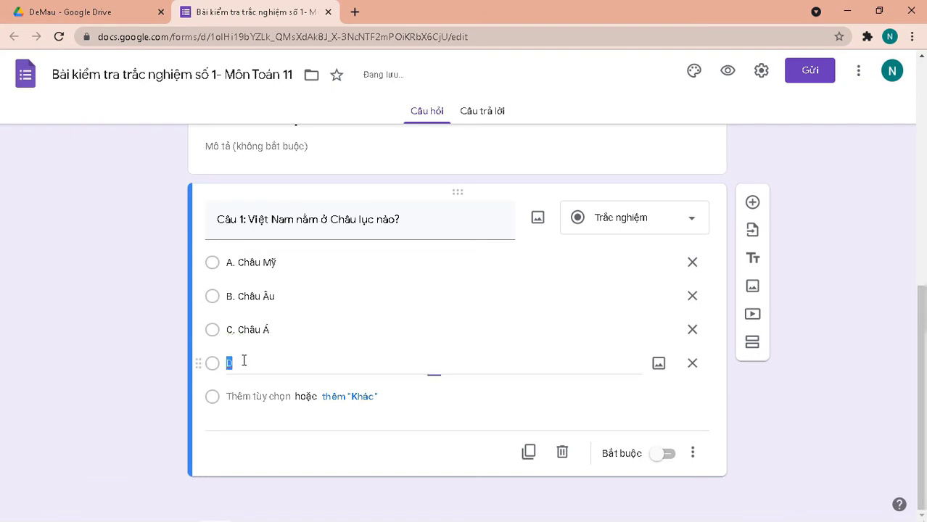
click(243, 361)
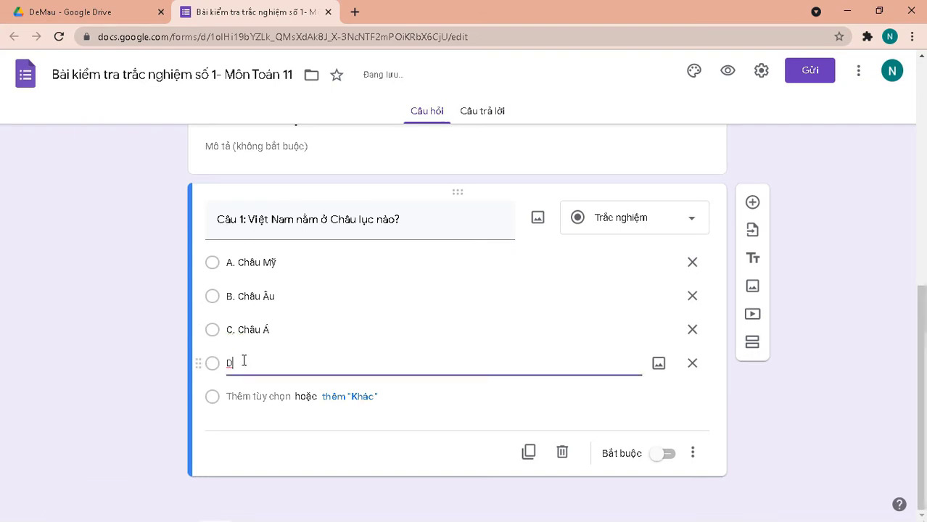
text(. Châu Phi)
click(408, 397)
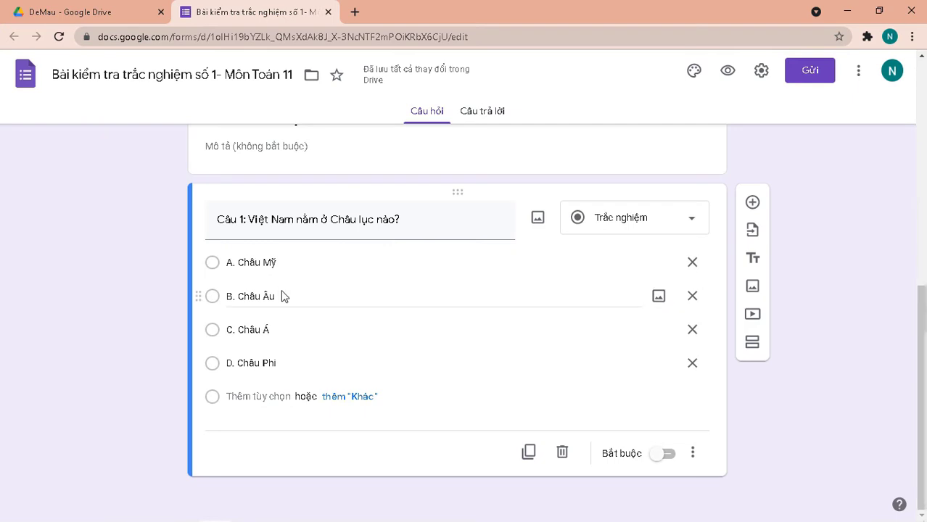
In form settings, lift the organisation-only restriction and turn off email collection.
click(762, 70)
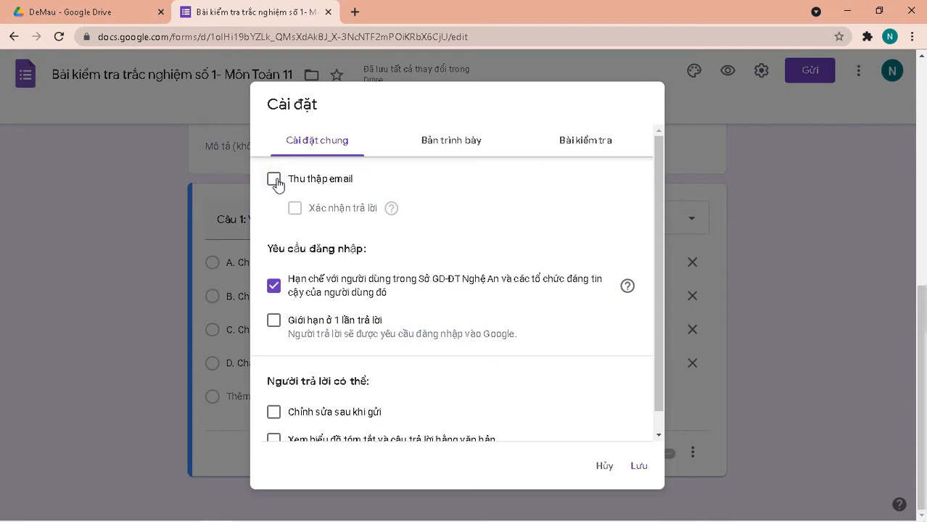
click(272, 285)
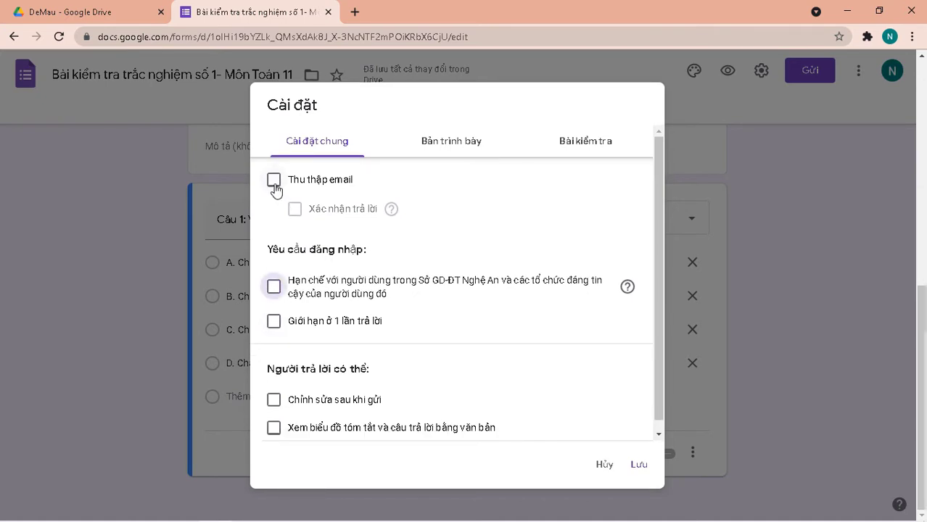
click(275, 181)
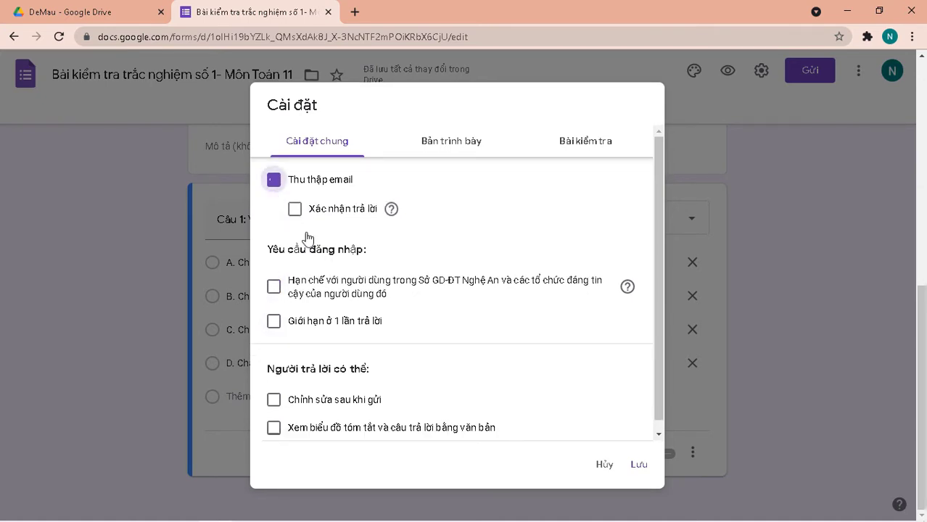
click(279, 187)
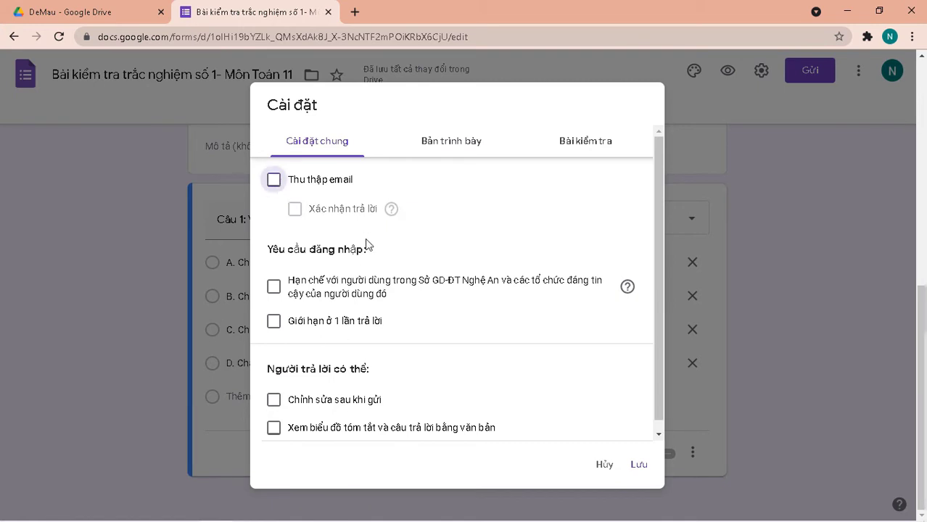
Enable the progress bar in the presentation settings.
click(445, 143)
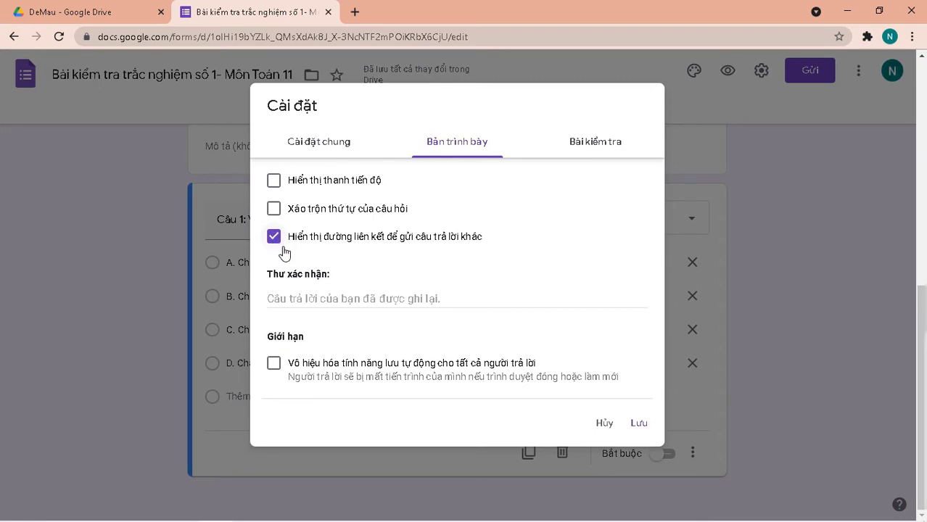
click(274, 185)
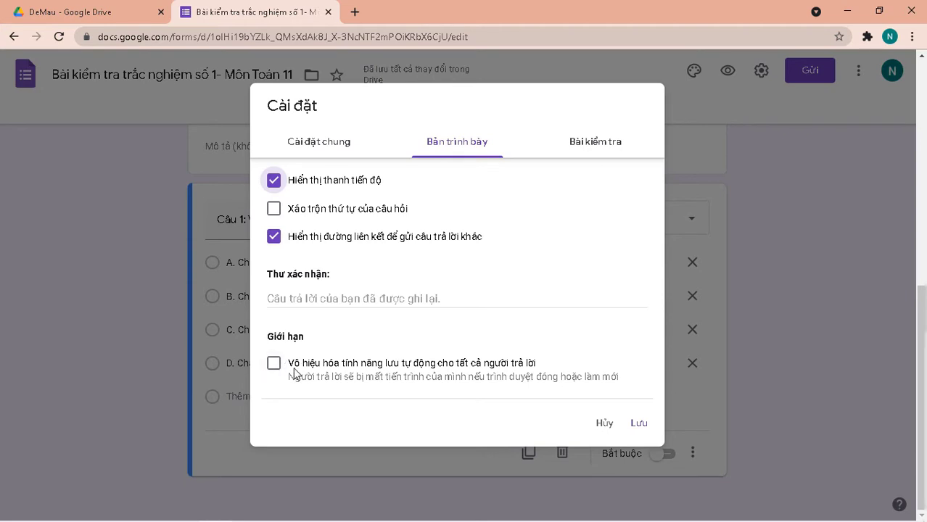
click(619, 151)
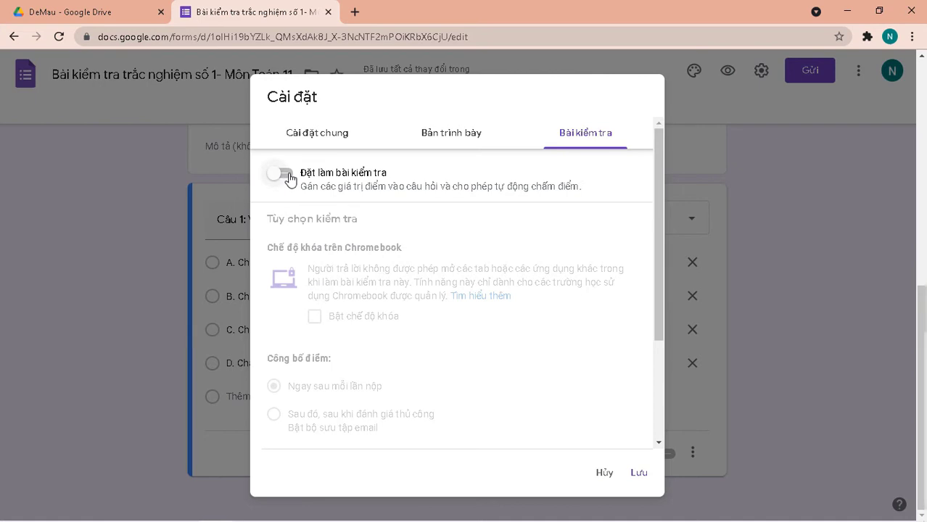
Make the form a quiz that releases grades immediately after each submission, and save.
click(289, 176)
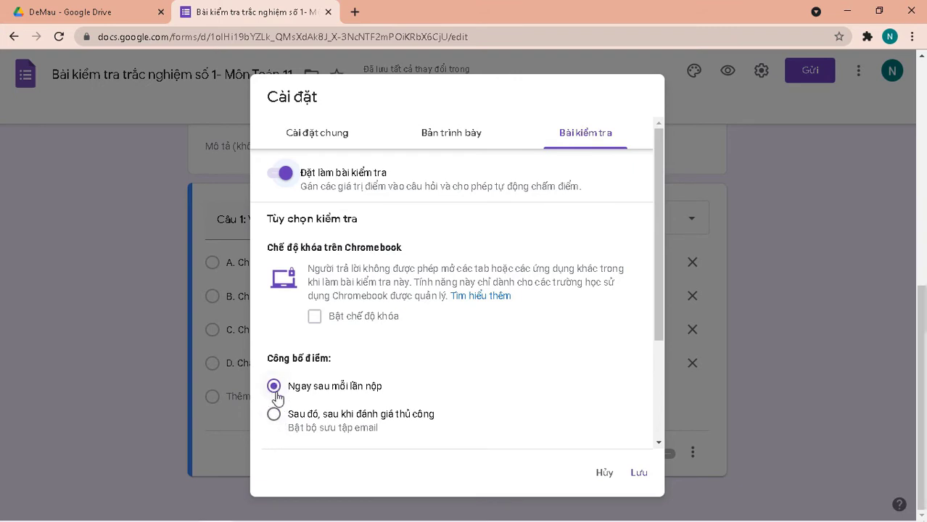
click(274, 416)
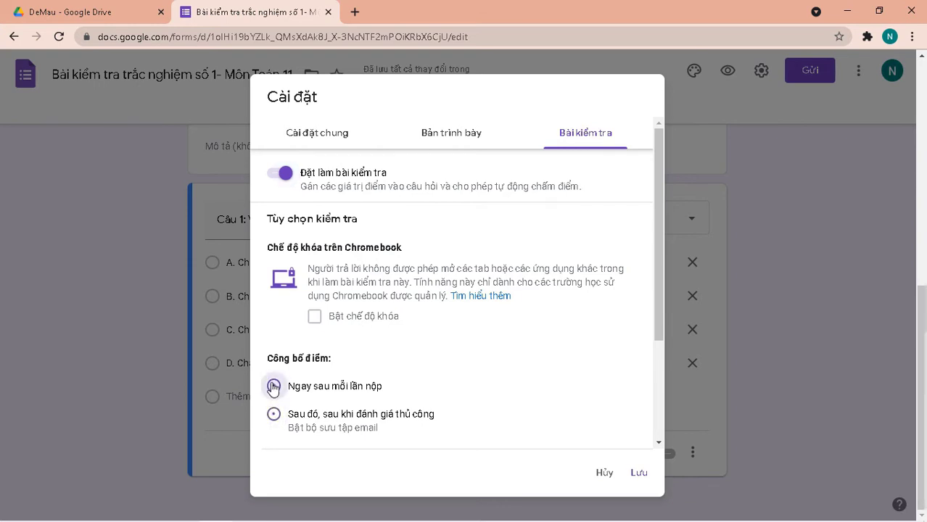
click(274, 386)
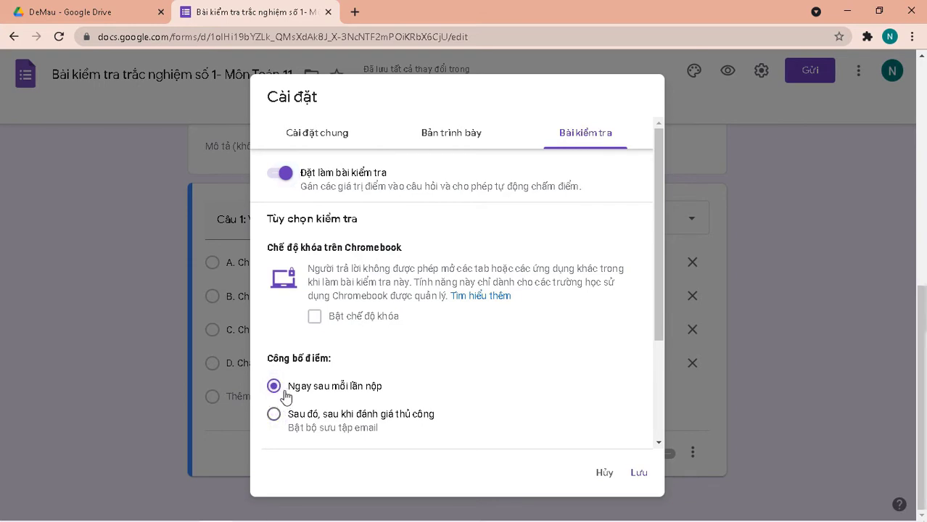
click(276, 419)
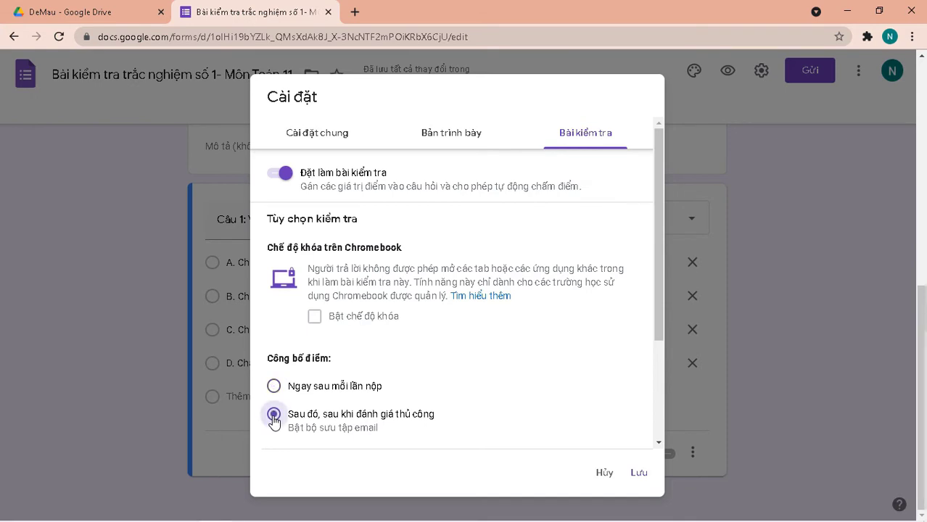
click(274, 389)
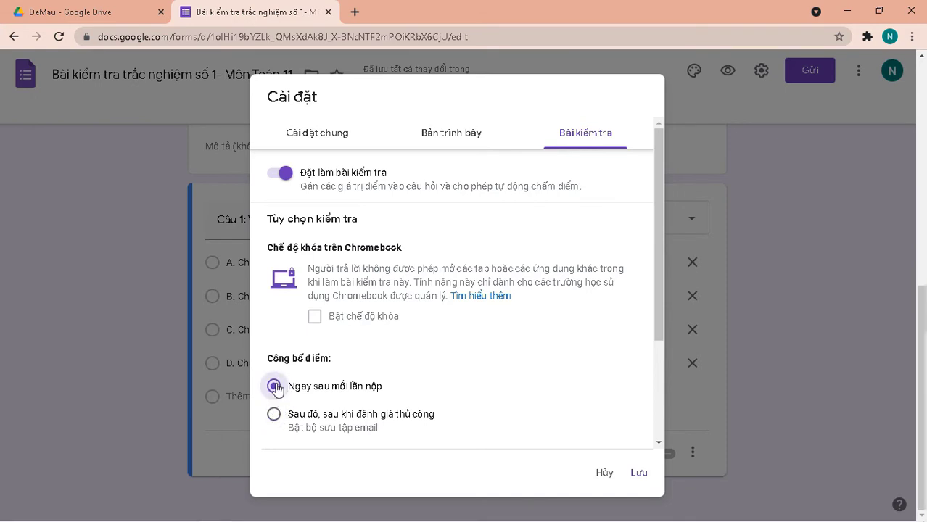
click(639, 475)
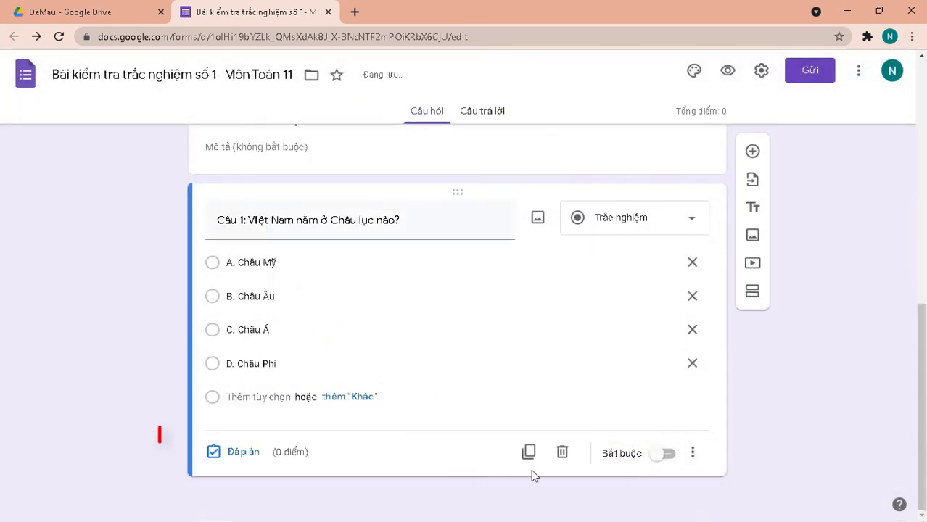
Key C. Châu Á as question 1's correct answer, worth 1 point.
click(236, 453)
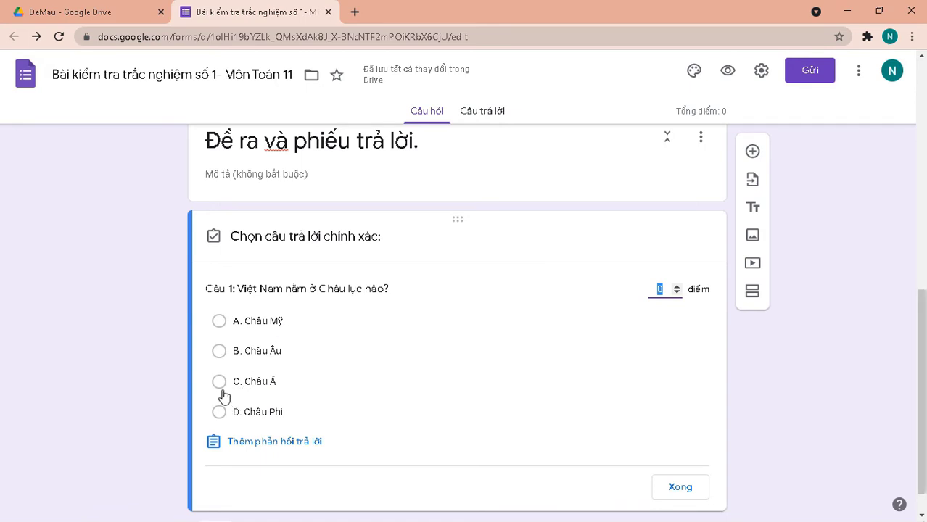
click(220, 382)
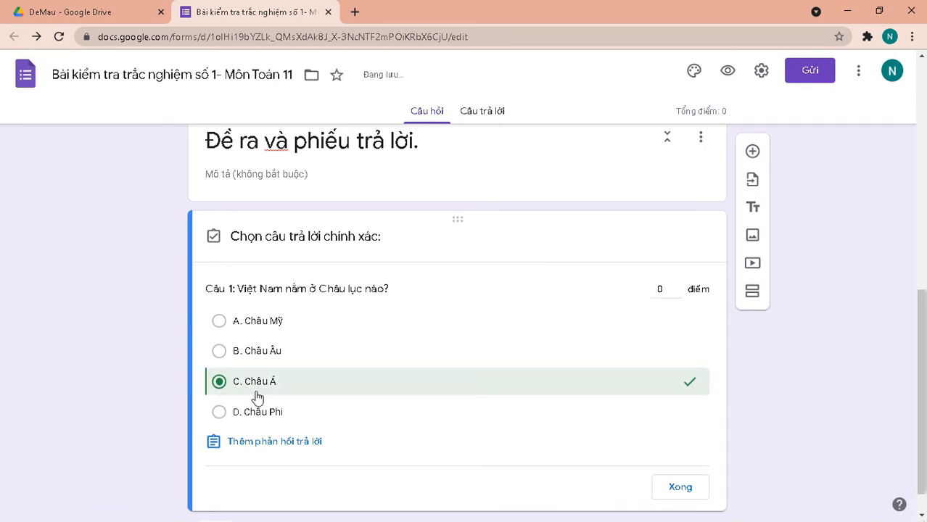
click(669, 289)
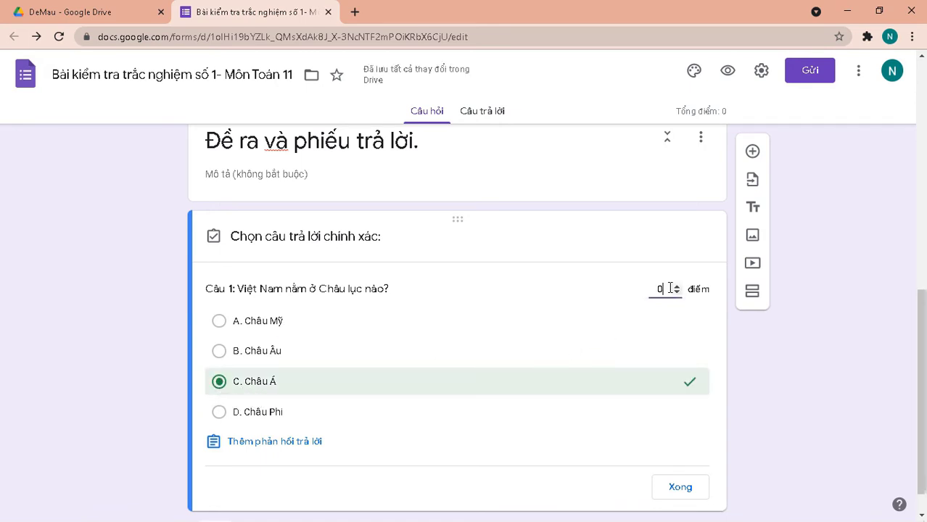
click(676, 288)
click(681, 488)
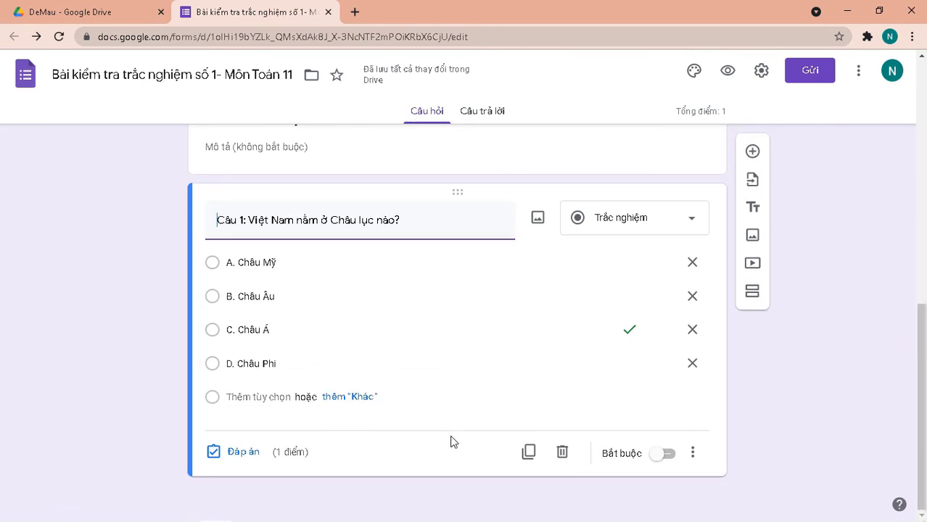
Add Câu 2 asking the first three digits of Nghệ An phone numbers.
click(753, 153)
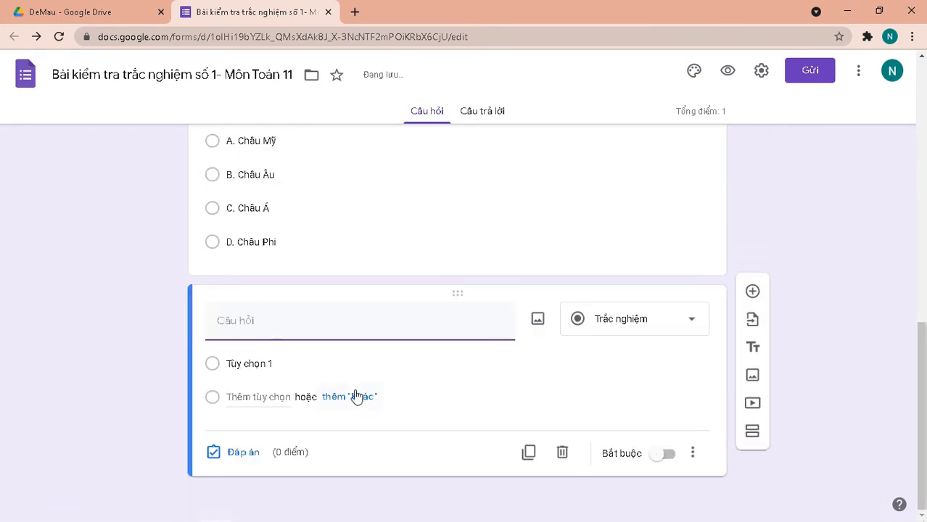
scroll(348, 394, up, 3)
scroll(347, 394, down, 3)
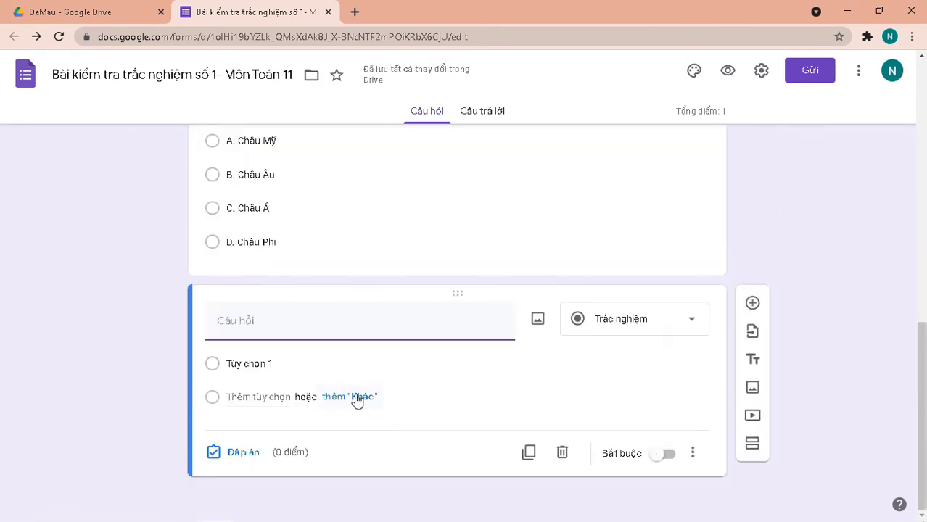
text(Câu 2: )
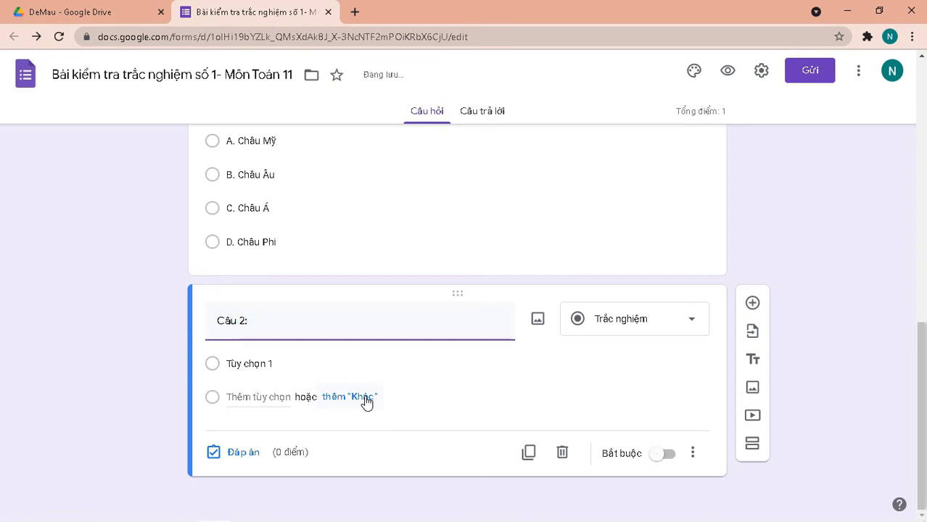
text(Số điện thoại Nghệ An có 3 số đầu là )
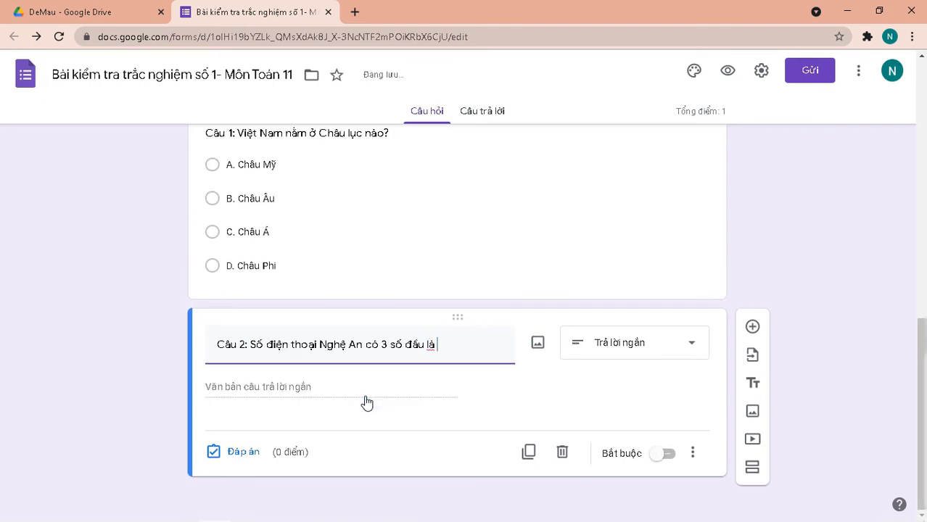
text(bao nhiêu?)
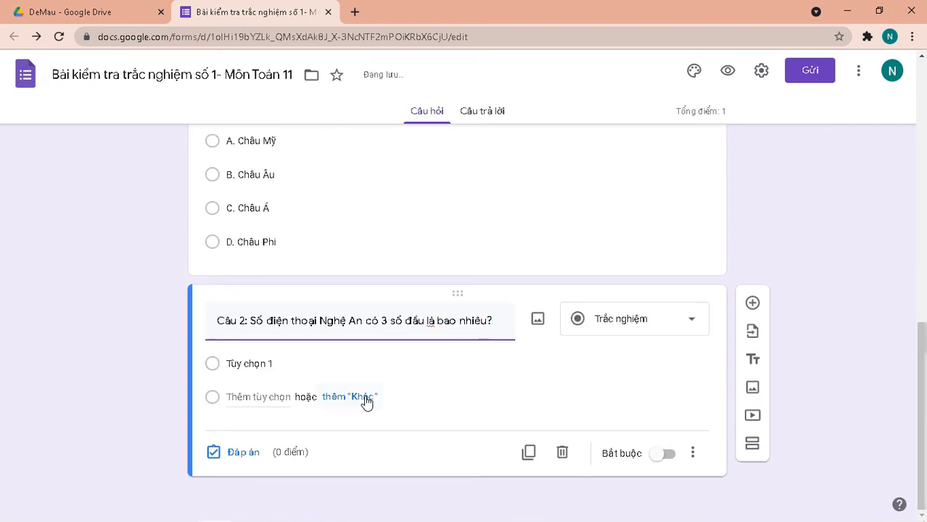
Append the choices A. 036, B. 035, C. 038, D.037 to Câu 2's title.
click(499, 323)
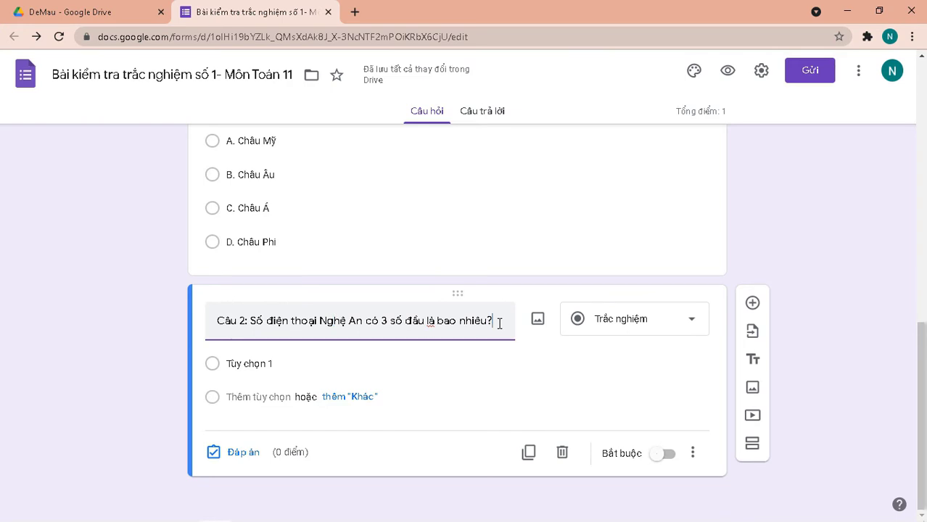
text(A)
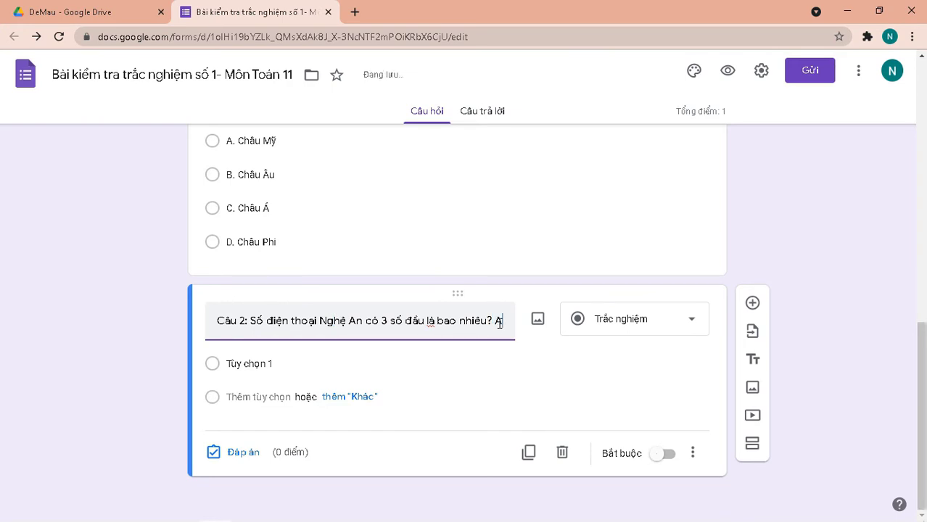
text(. 0)
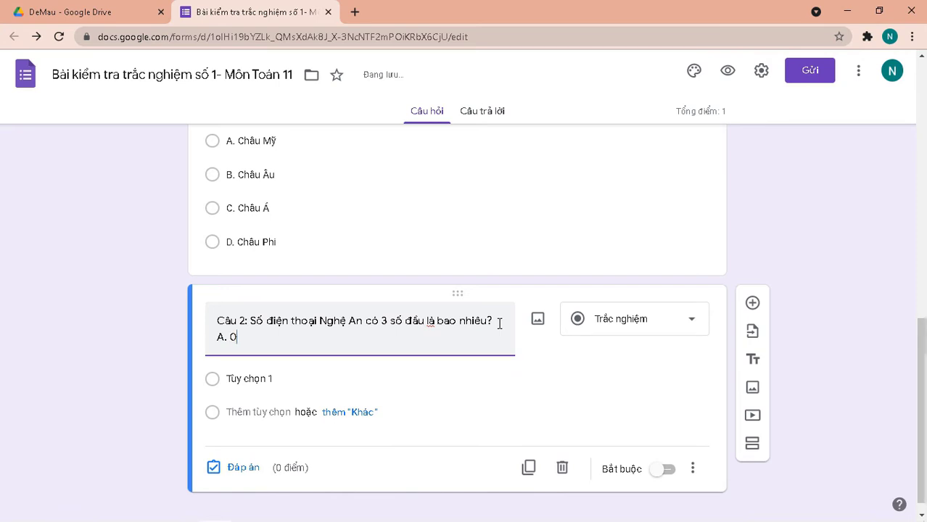
text(36)
key(Tab)
key(shift+Tab)
click(270, 338)
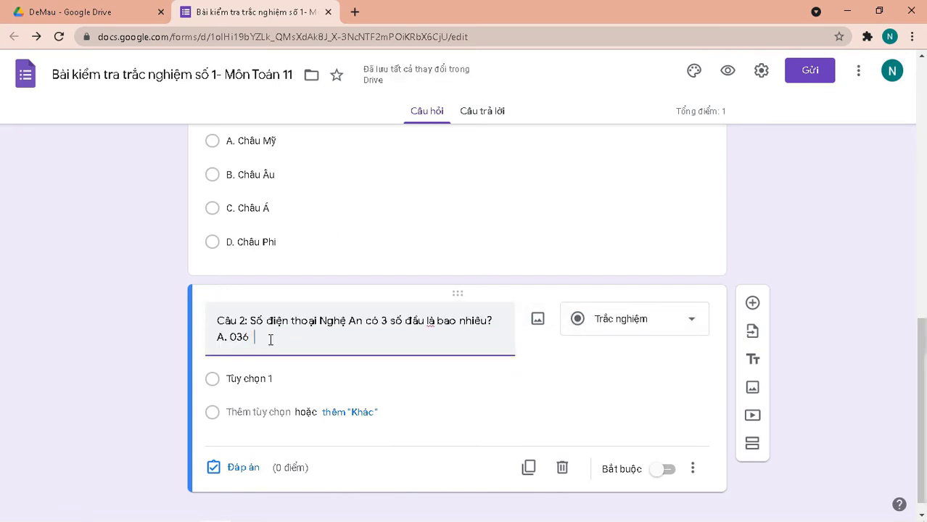
text(B)
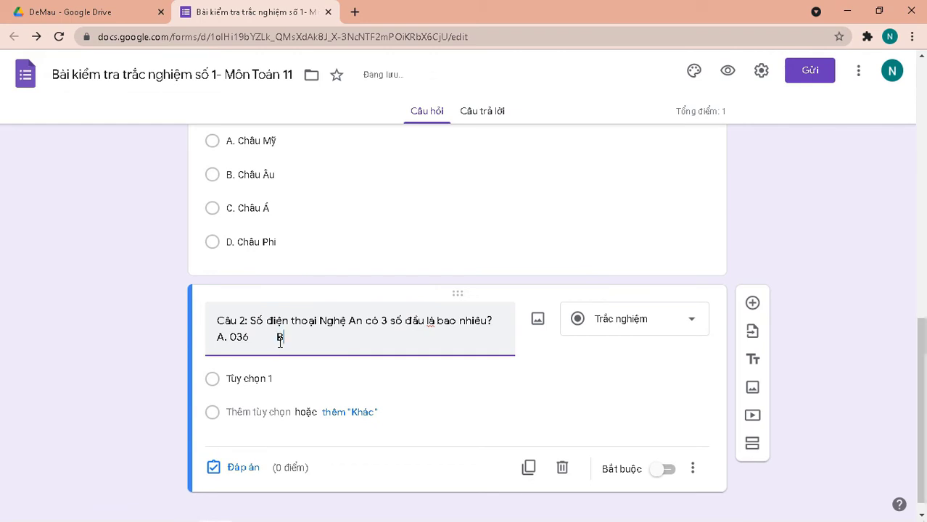
text(. 035       C. 038       D)
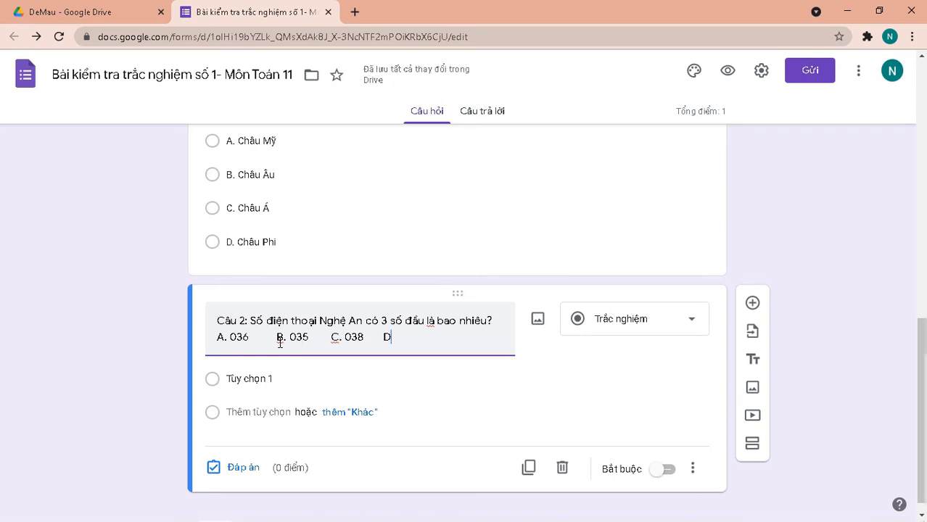
text(.037)
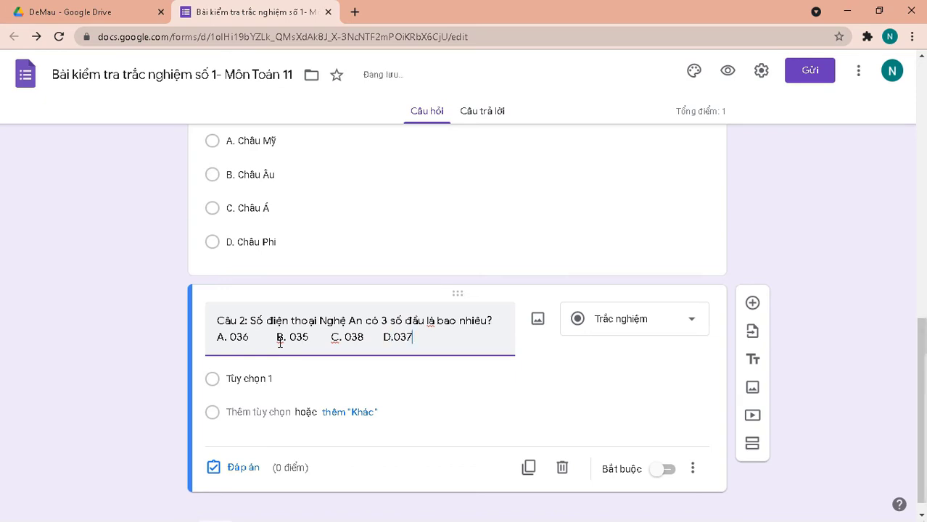
Fill Câu 2's answer options with A, B, C and D.
click(225, 386)
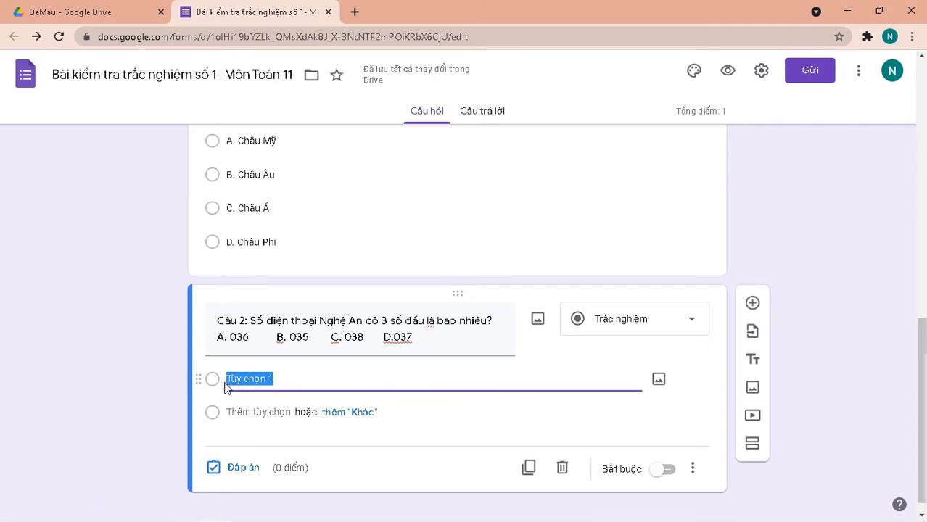
text(A)
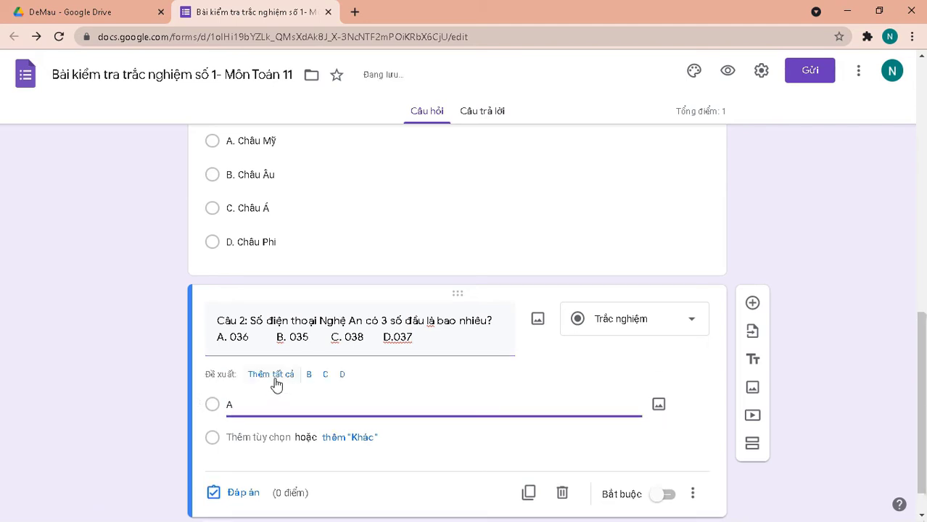
click(271, 375)
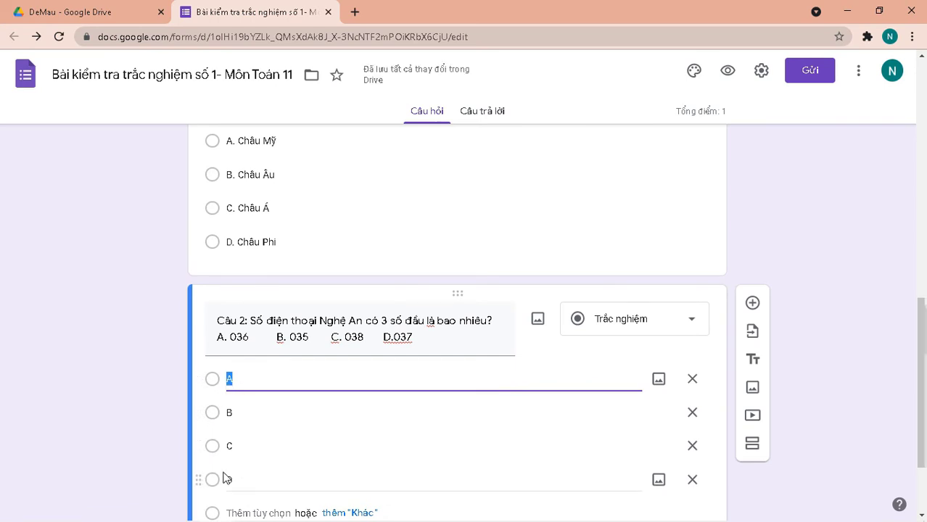
Key C as Câu 2's correct answer, worth 1 point.
scroll(224, 474, down, 2)
click(243, 453)
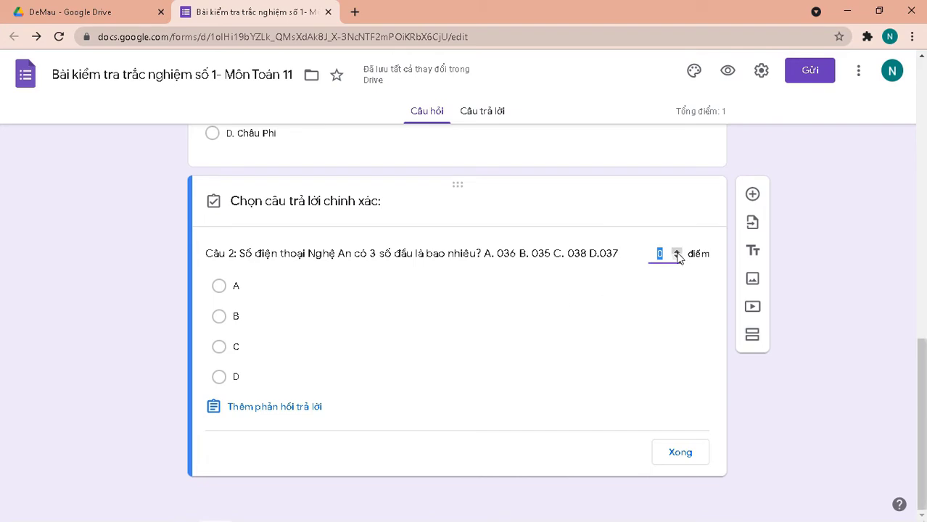
click(676, 250)
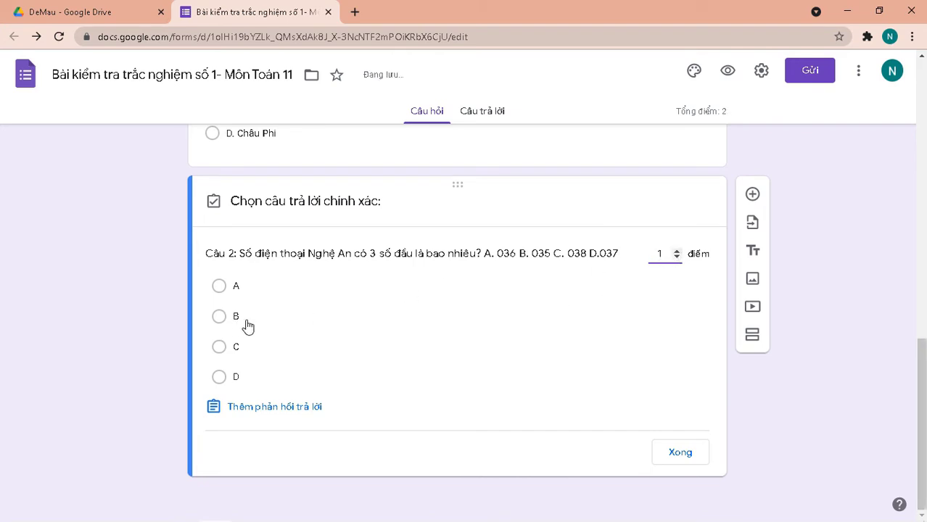
click(221, 349)
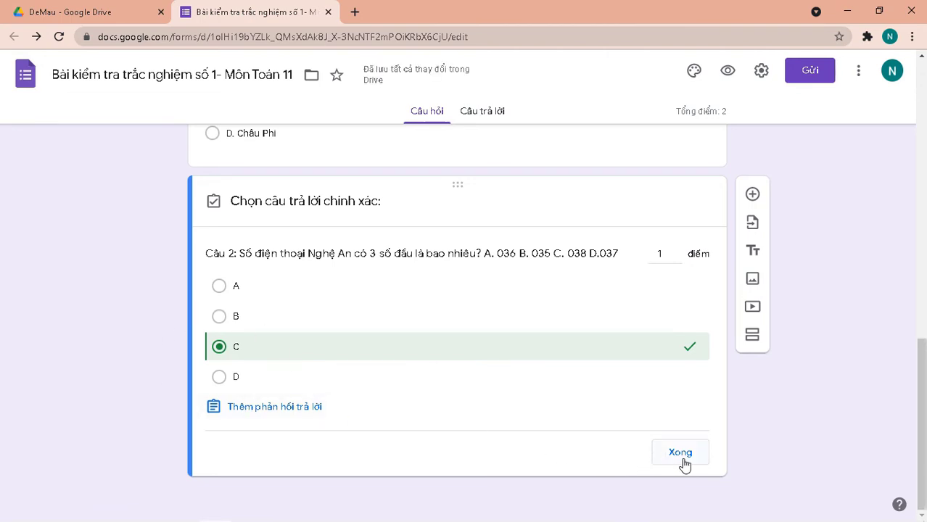
click(682, 457)
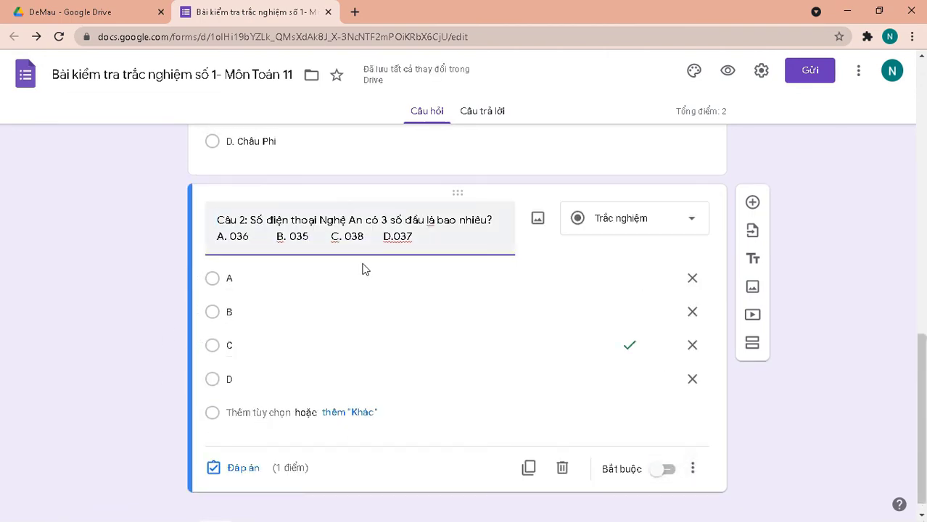
Add a new blank question below Câu 2.
scroll(364, 267, up, 5)
scroll(358, 305, down, 5)
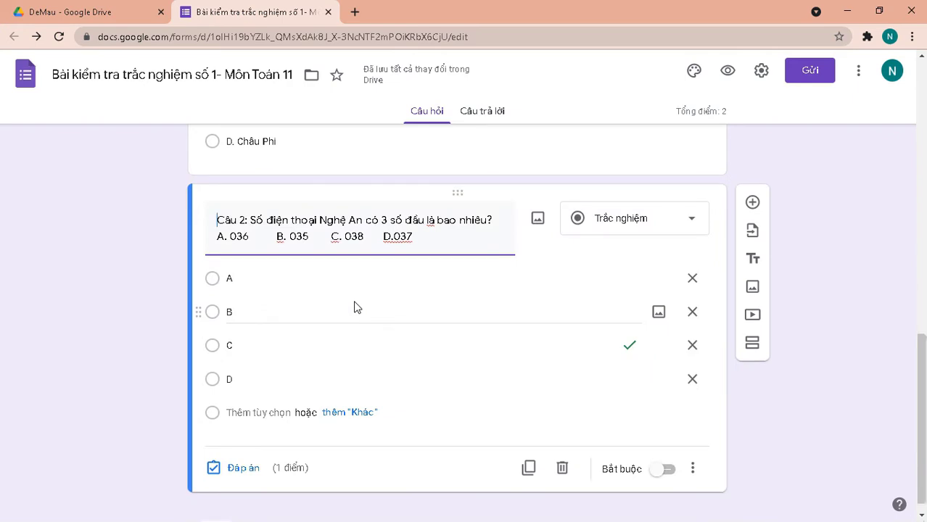
scroll(356, 305, down, 1)
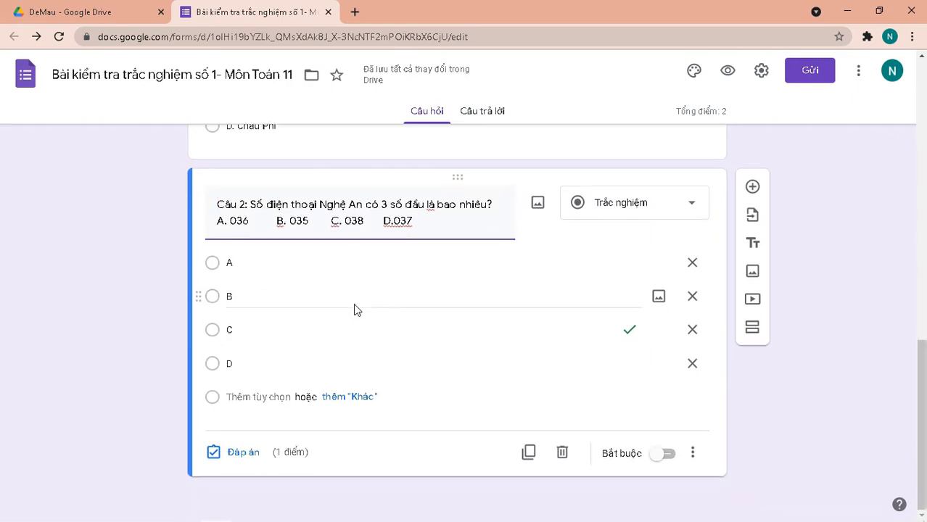
click(752, 186)
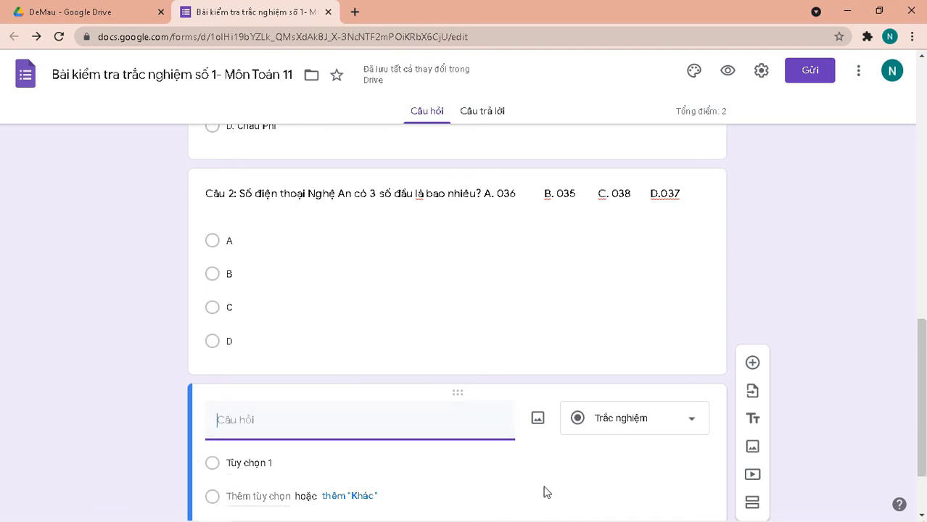
Title the new question 'Câu 3:' and bring up the Word 'DE BAI' exam document.
text(Ca)
mouse_move(85, 519)
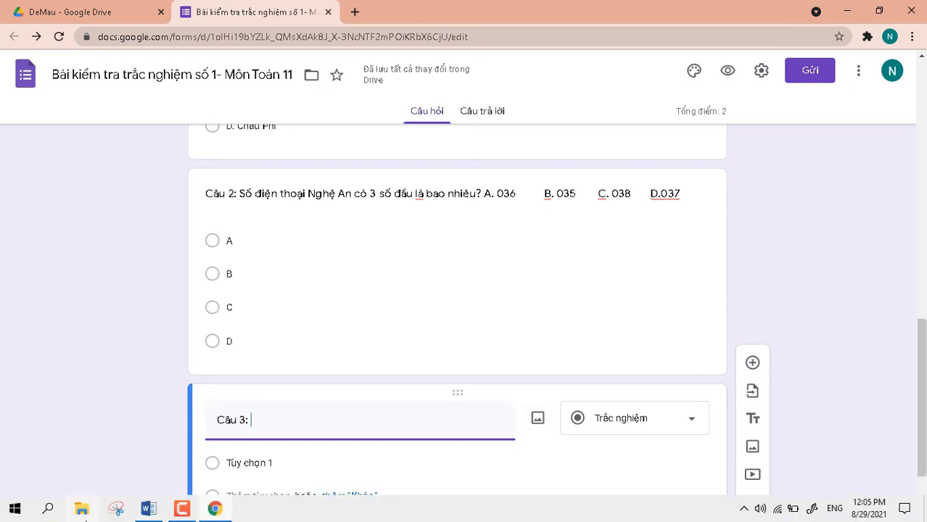
click(148, 511)
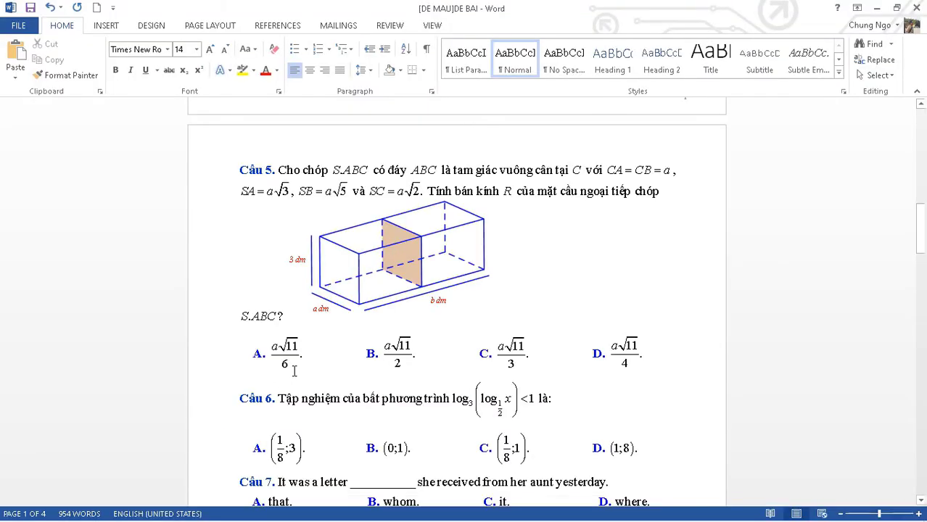
scroll(294, 371, up, 15)
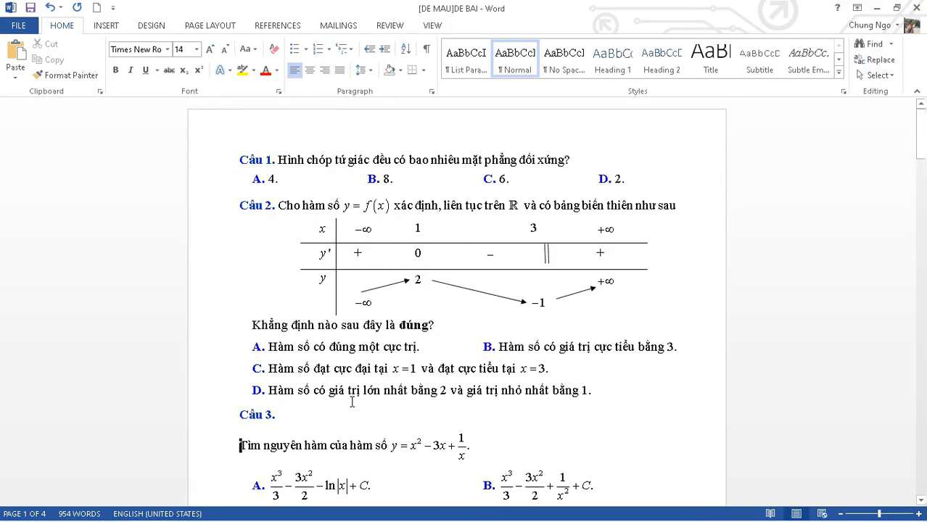
scroll(352, 402, down, 5)
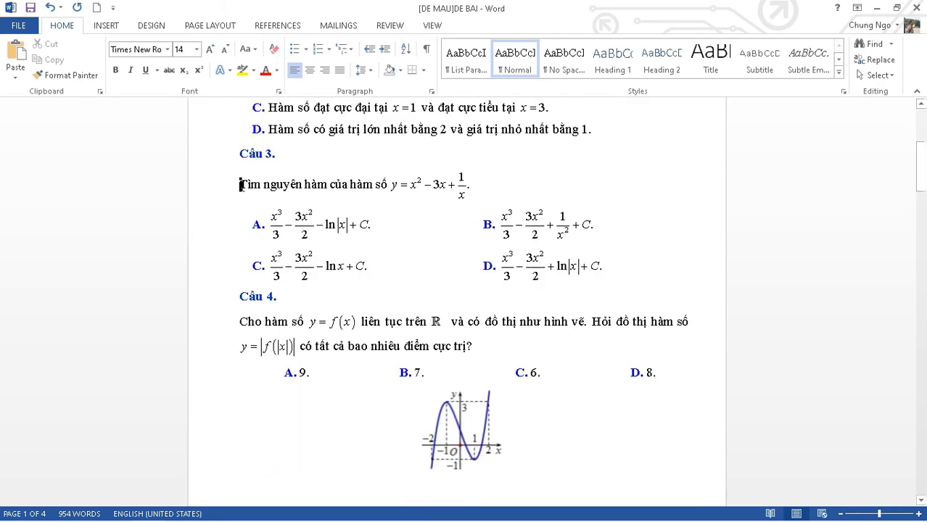
click(497, 434)
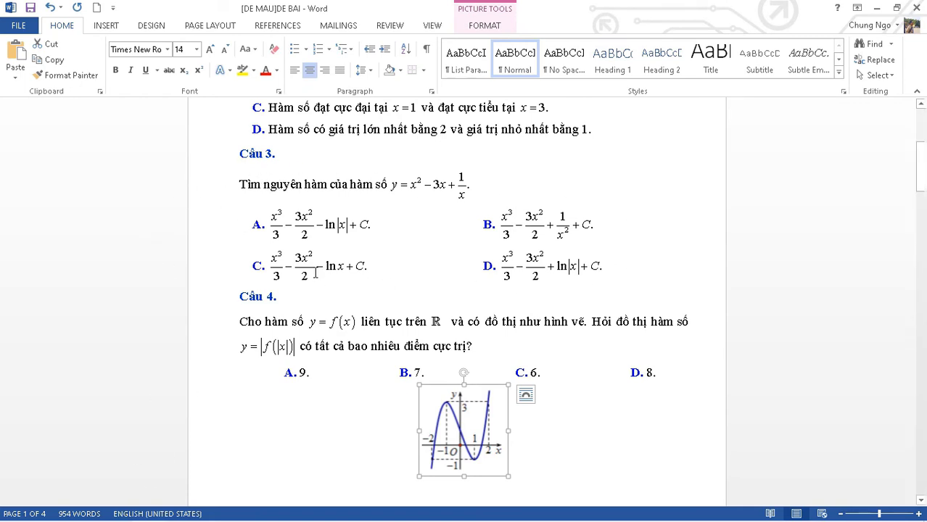
mouse_move(136, 514)
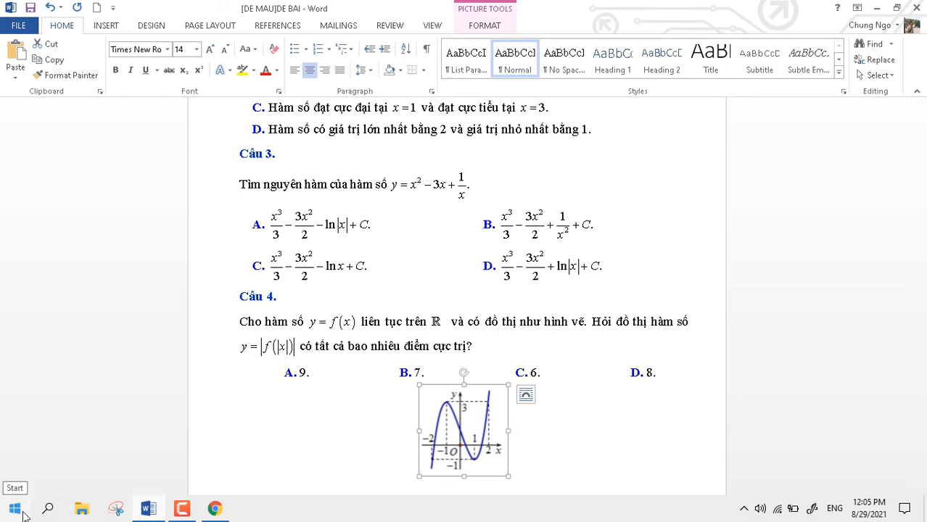
Snip Câu 3's question and its four answers with Snipping Tool.
click(15, 508)
text(s)
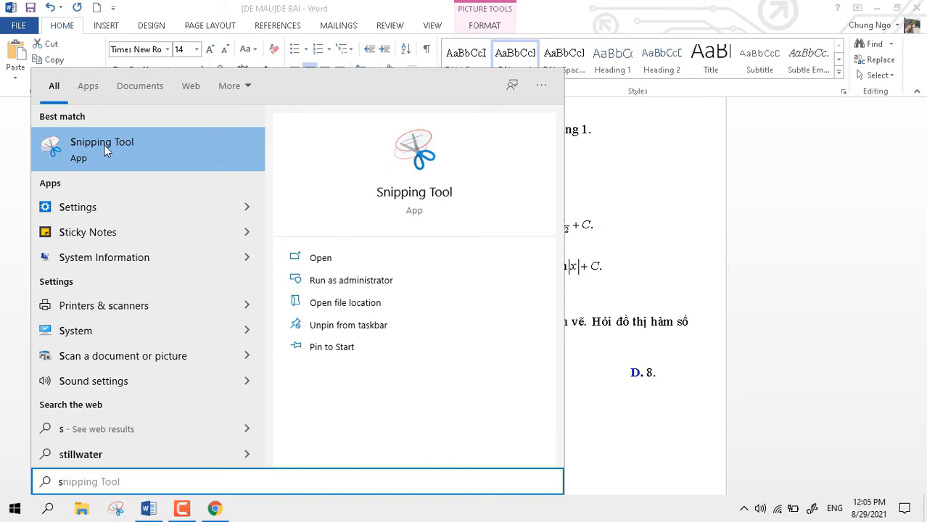
click(103, 150)
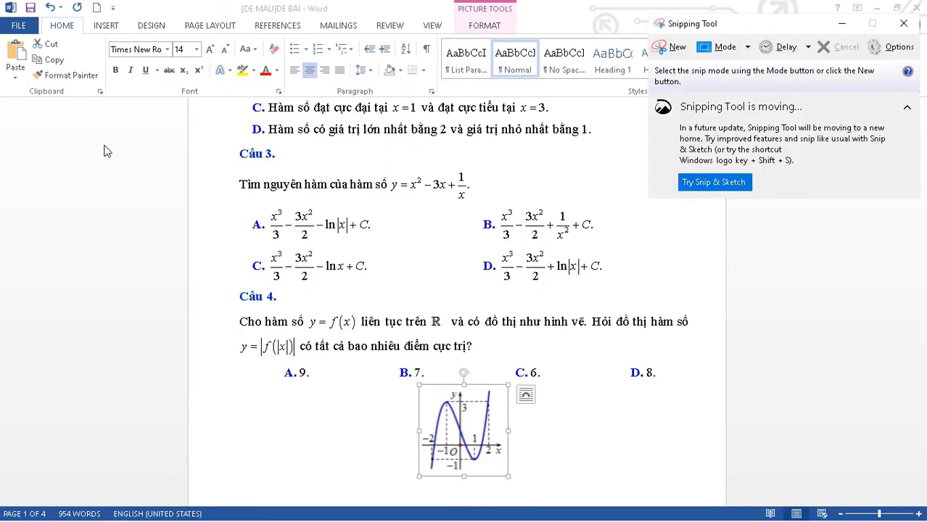
click(655, 52)
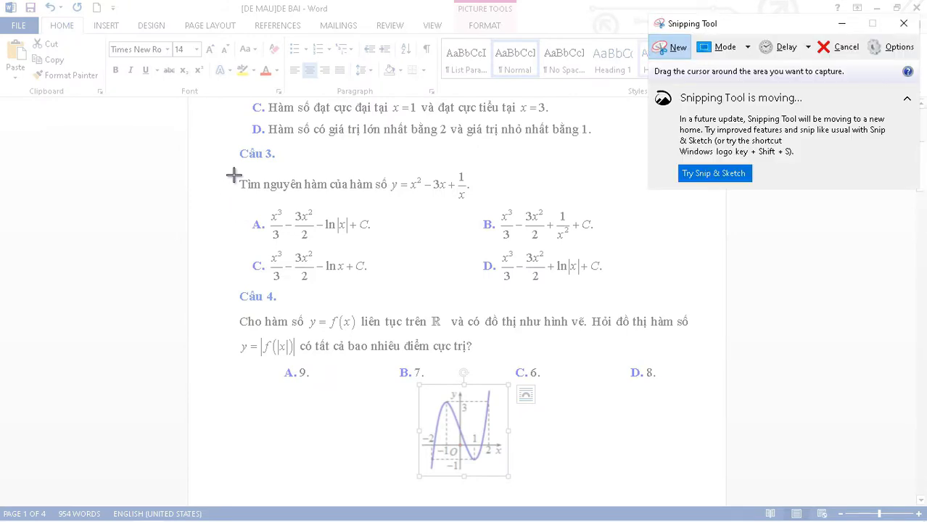
drag(229, 173, 611, 285)
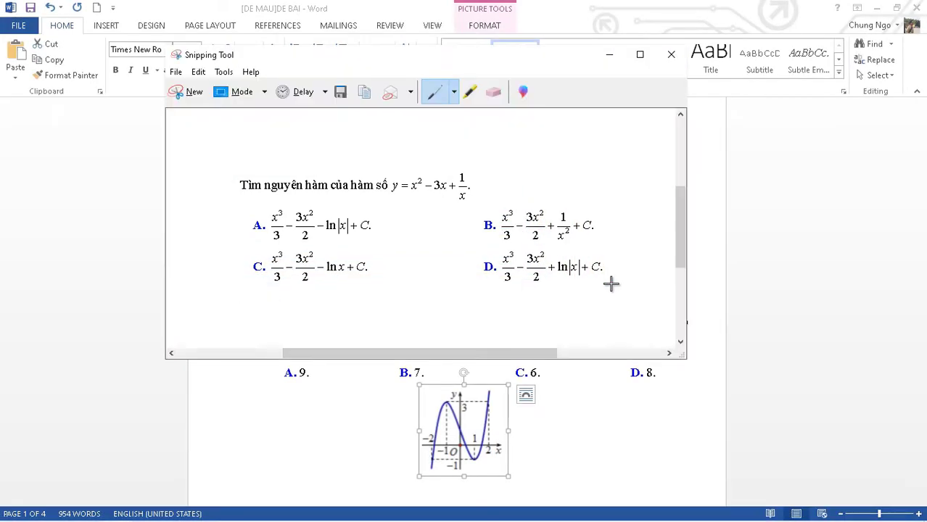
Save the snip as Cau3B JPEG in DeMau, then close Snipping Tool and minimize Word.
click(338, 93)
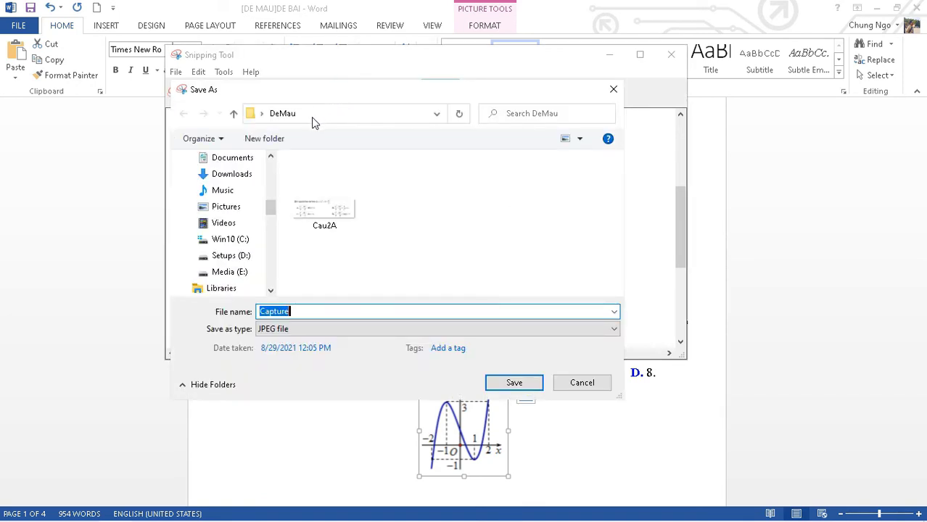
text(C)
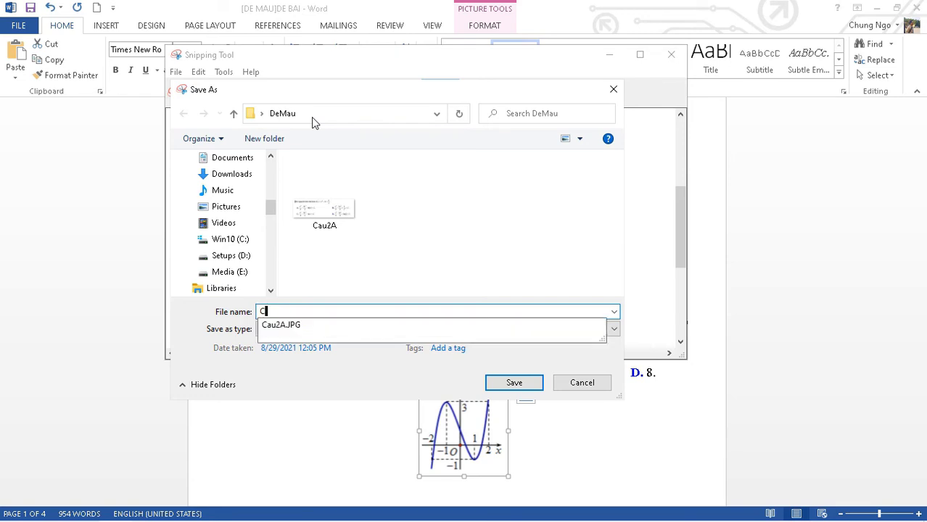
text(au3B)
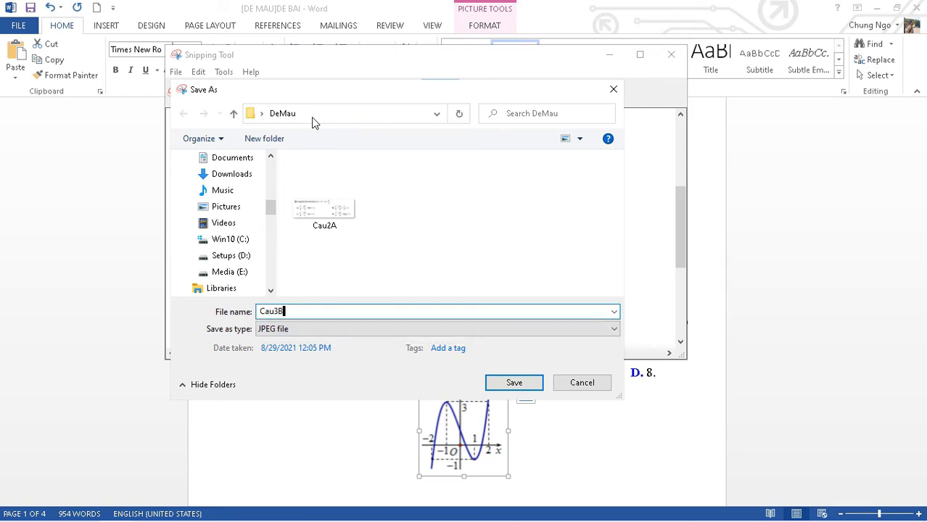
click(516, 385)
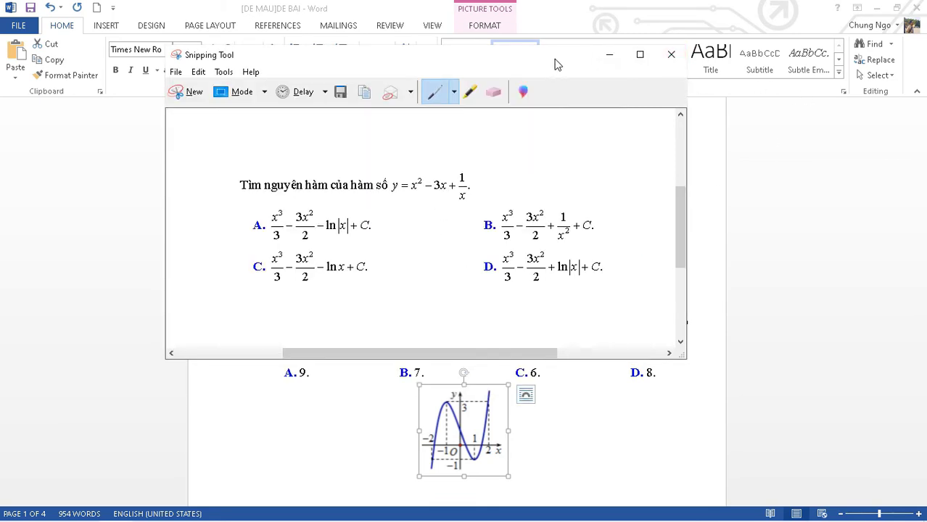
click(671, 54)
click(877, 9)
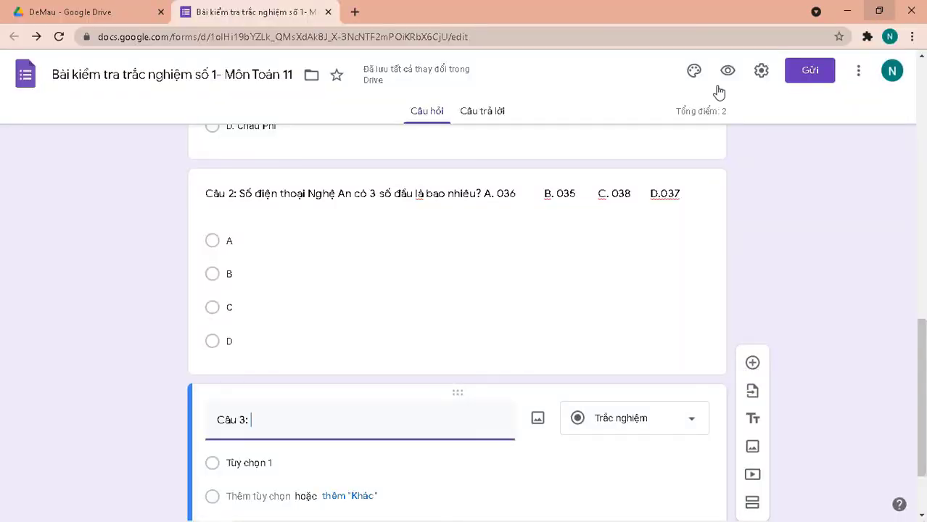
Insert the Cau3B image from Desktop > DeMau into Câu 3.
click(537, 420)
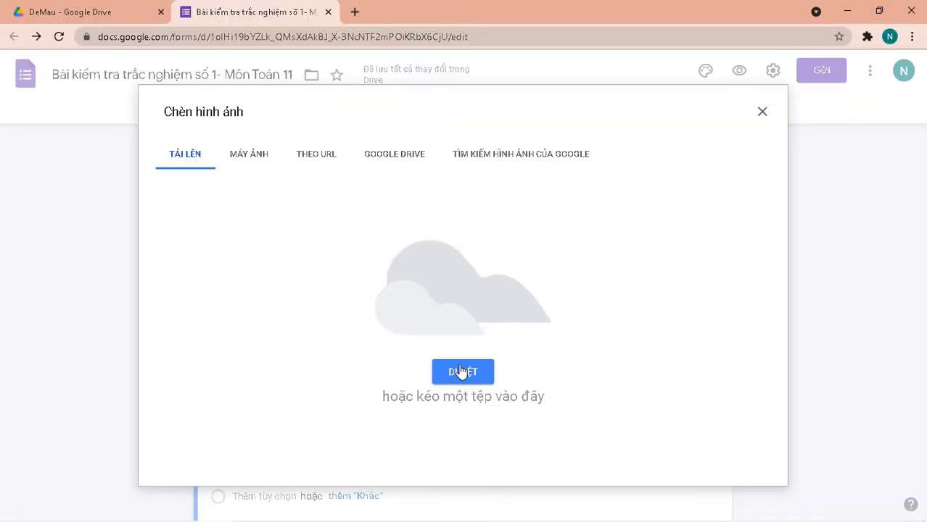
click(464, 379)
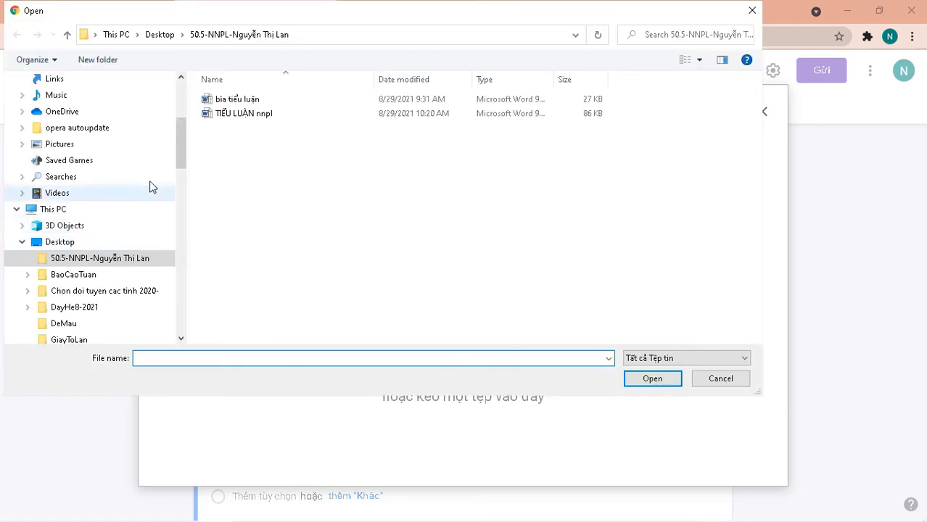
click(67, 246)
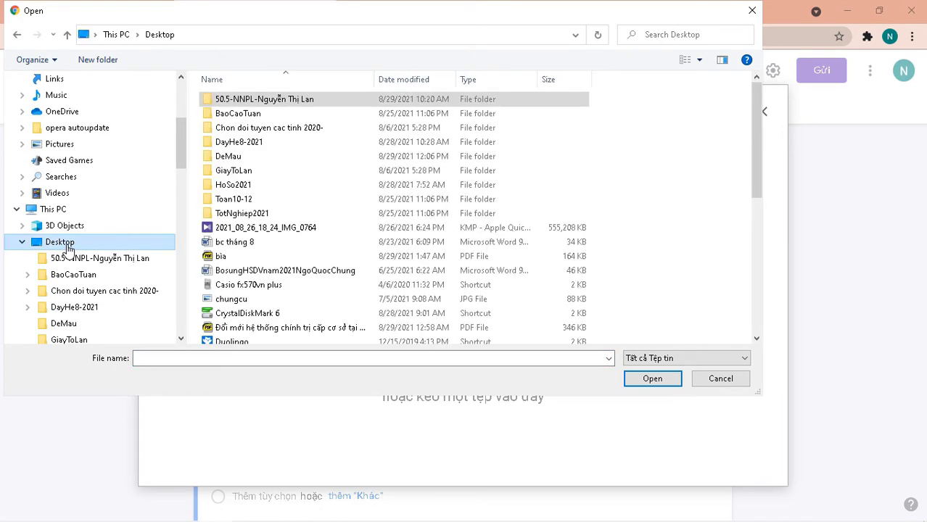
double_click(240, 161)
click(335, 146)
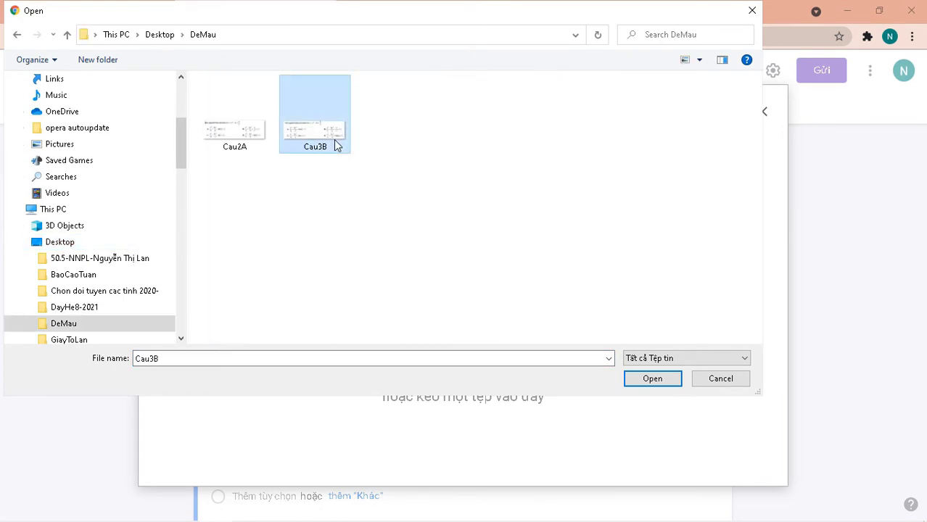
click(653, 379)
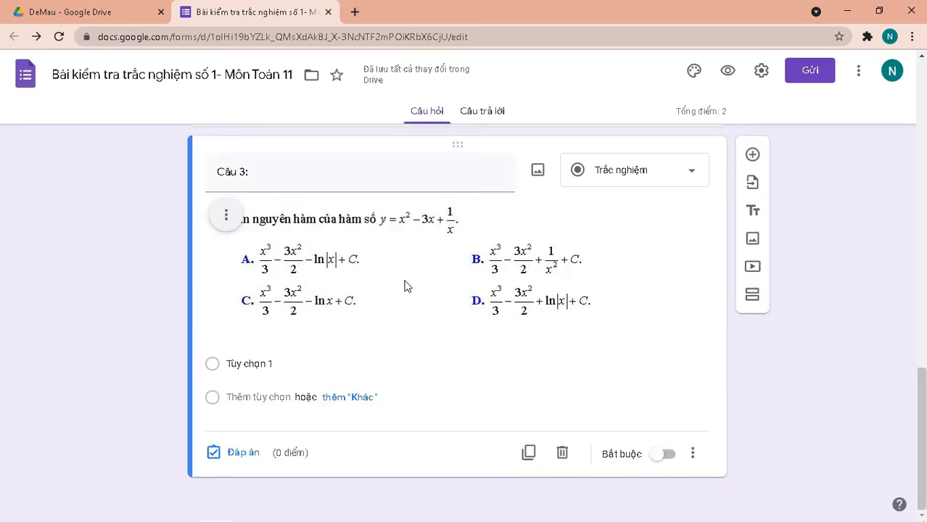
Fill Câu 3's answer options with A, B, C and D.
click(256, 364)
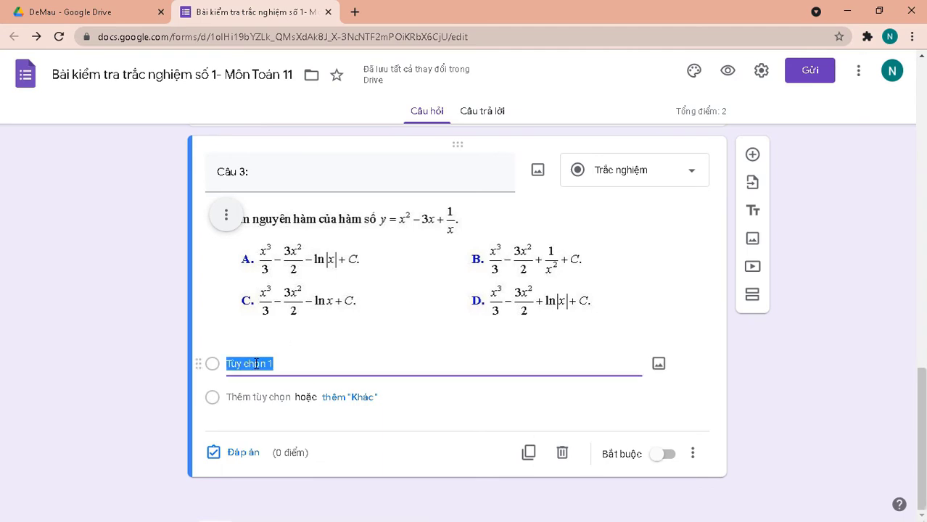
text(A)
click(256, 361)
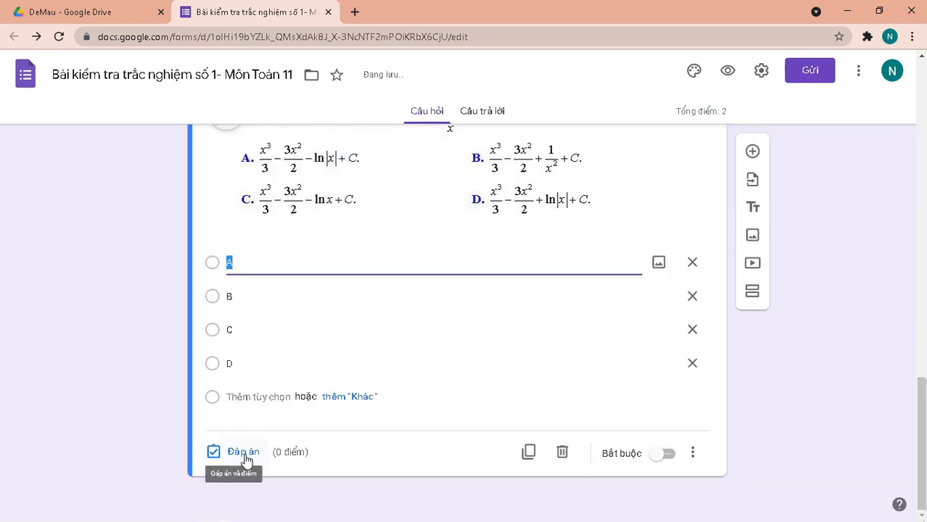
Key B as Câu 3's correct answer, worth 1 point.
click(244, 454)
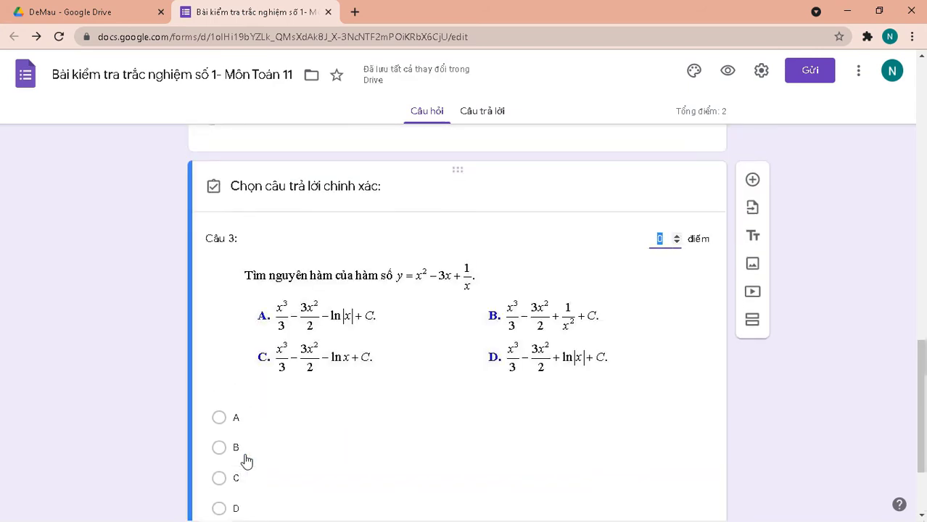
click(676, 236)
click(219, 449)
scroll(415, 423, down, 2)
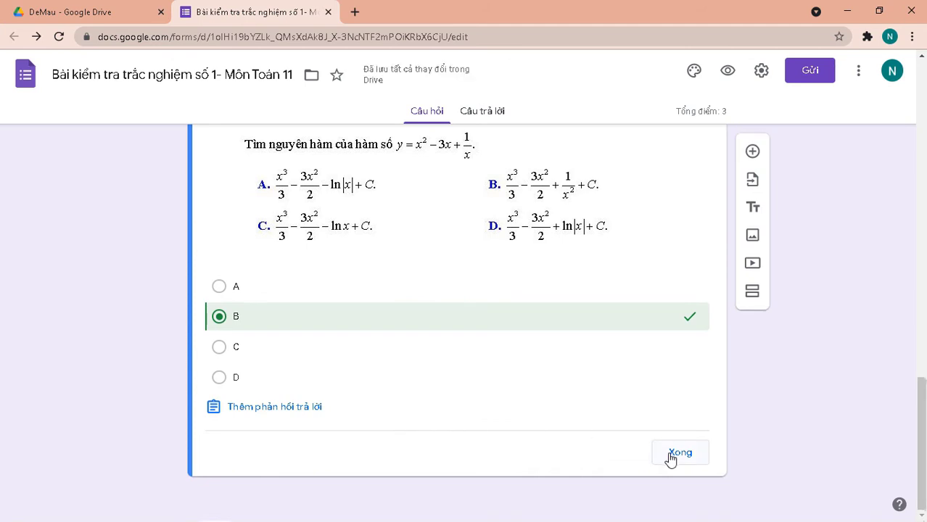
scroll(638, 434, up, 7)
scroll(635, 432, down, 5)
scroll(634, 431, up, 3)
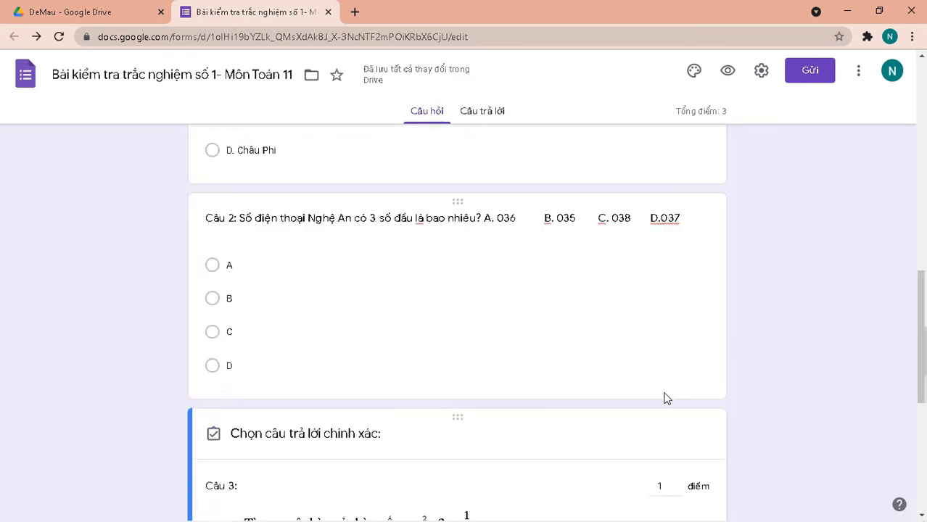
scroll(667, 399, down, 3)
Close Câu 3's answer key and return to the top of the form.
click(691, 457)
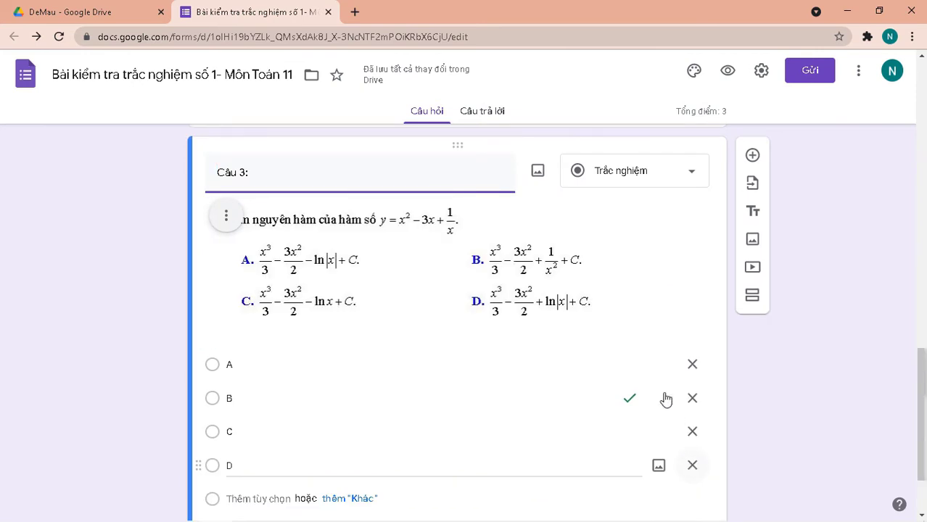
scroll(689, 308, up, 15)
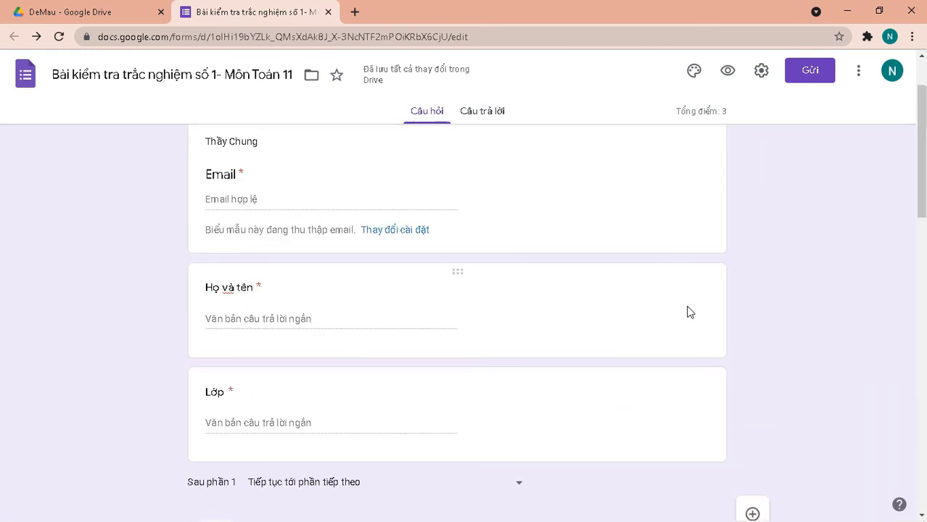
scroll(688, 312, up, 2)
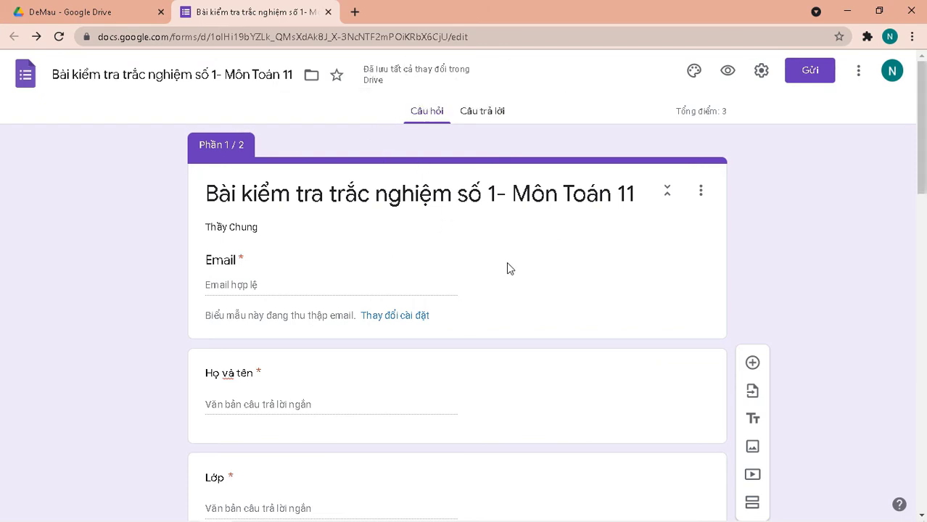
Generate the quiz's shortened forms.gle share link and copy it.
click(807, 73)
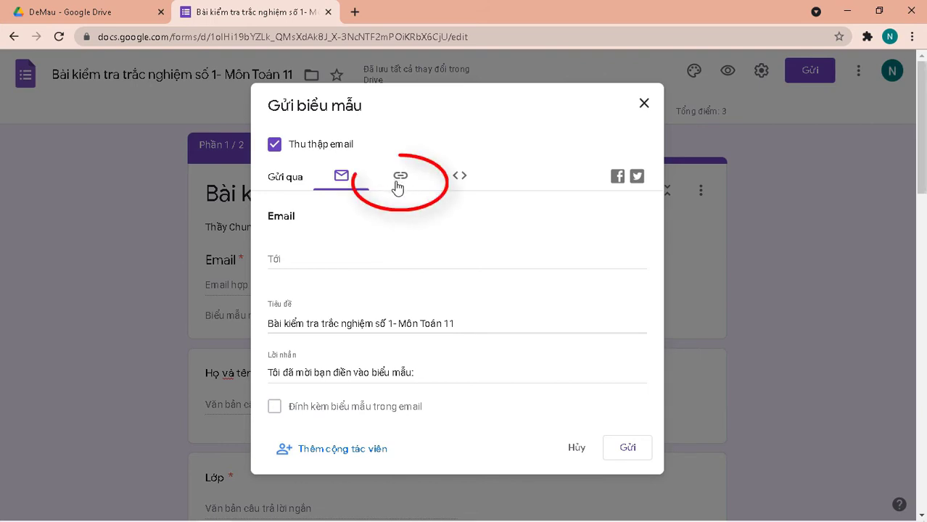
click(398, 187)
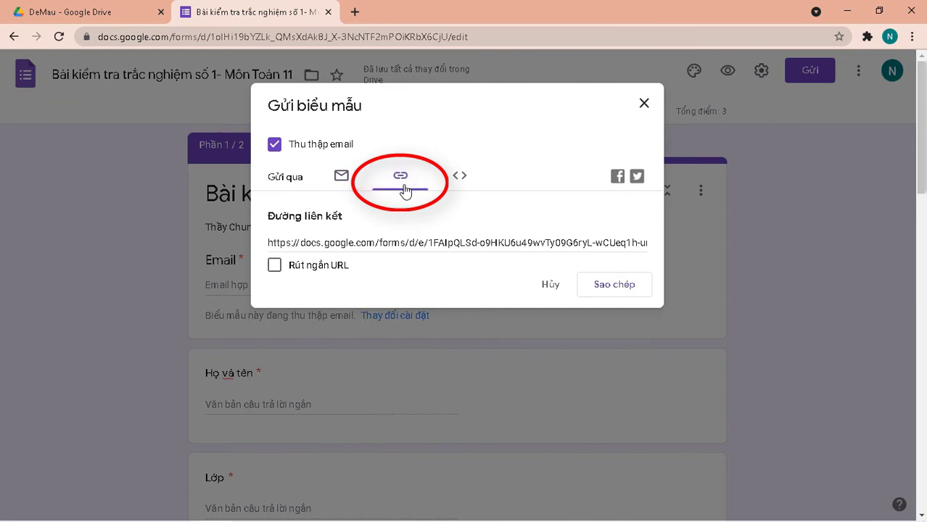
click(273, 265)
key(ctrl+c)
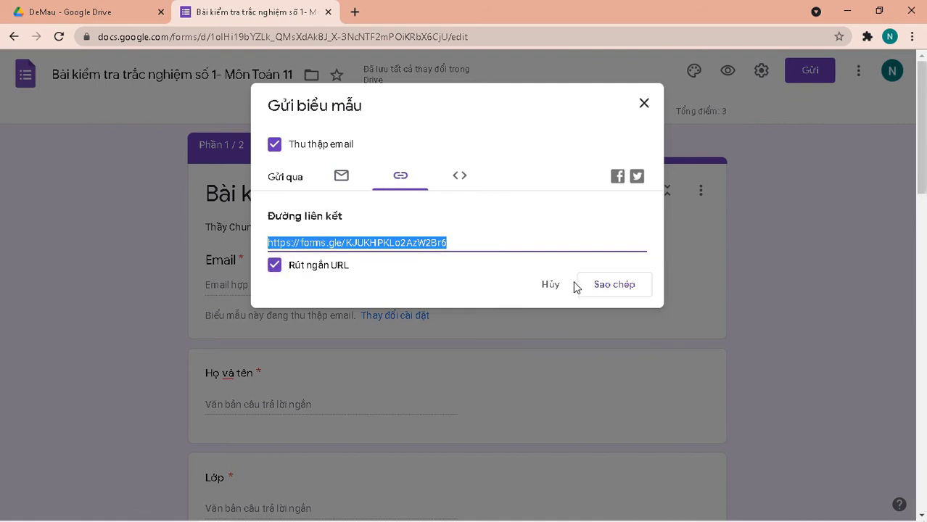
click(613, 290)
mouse_move(14, 517)
In a new Chrome tab, paste and go to the form's forms.gle short link.
click(355, 12)
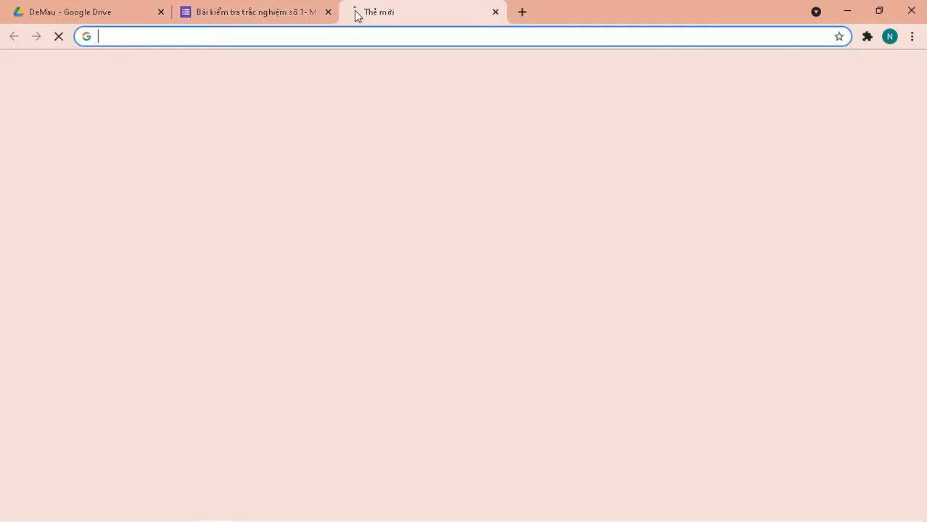
right_click(288, 36)
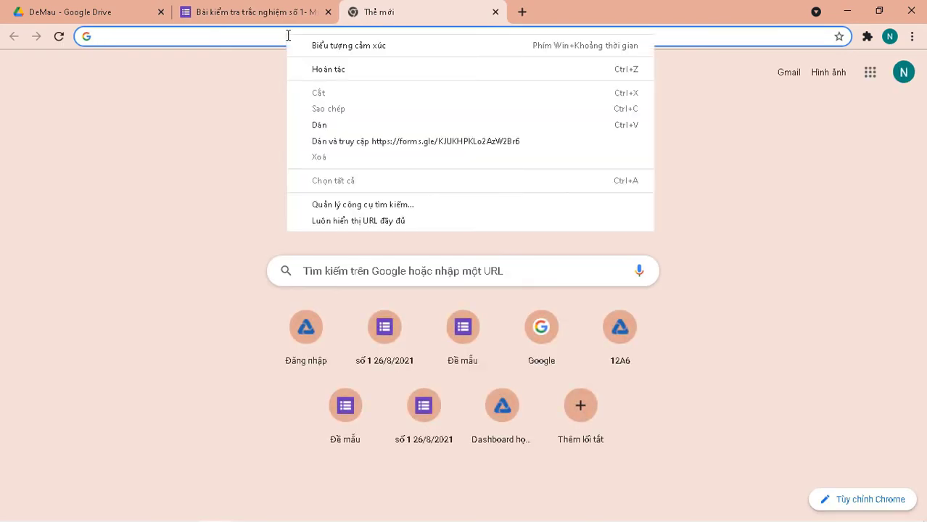
click(345, 141)
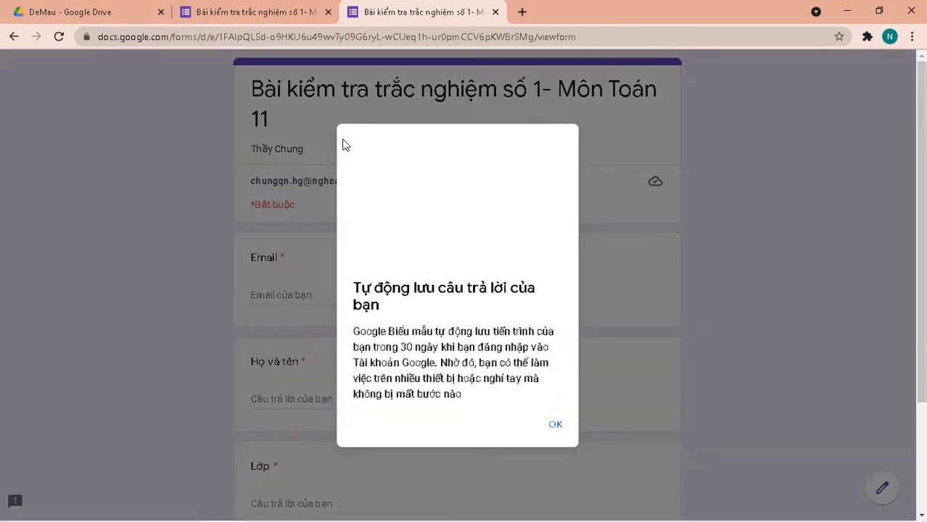
Dismiss the auto-save notice and enter the respondent's email address.
click(559, 433)
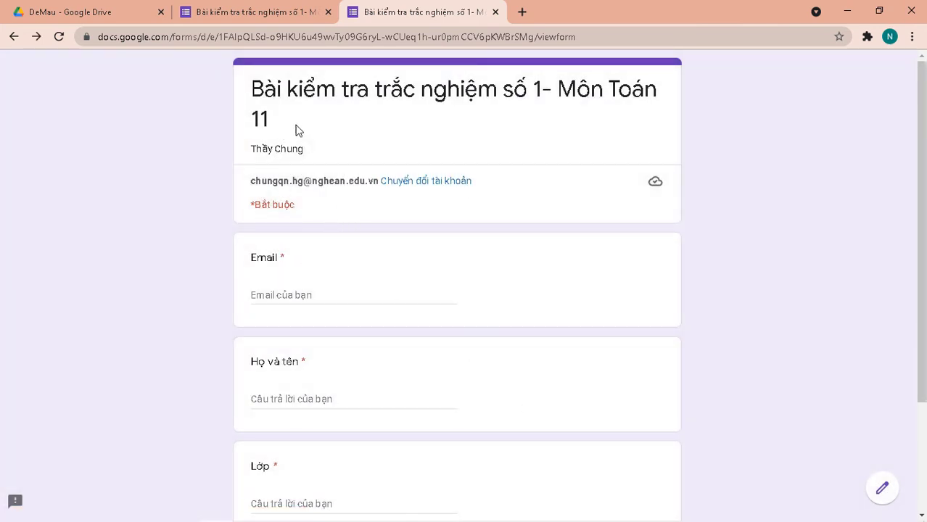
scroll(310, 167, down, 3)
scroll(283, 190, up, 3)
scroll(309, 303, down, 3)
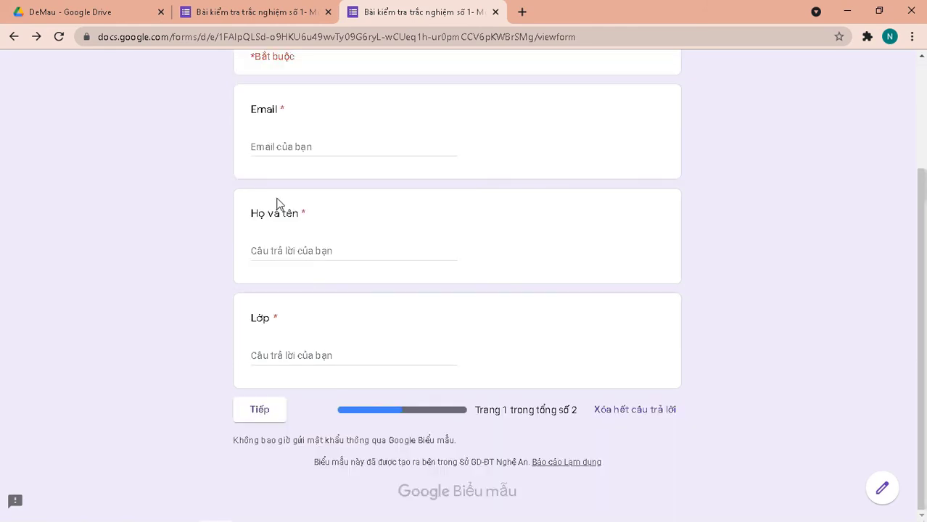
click(283, 149)
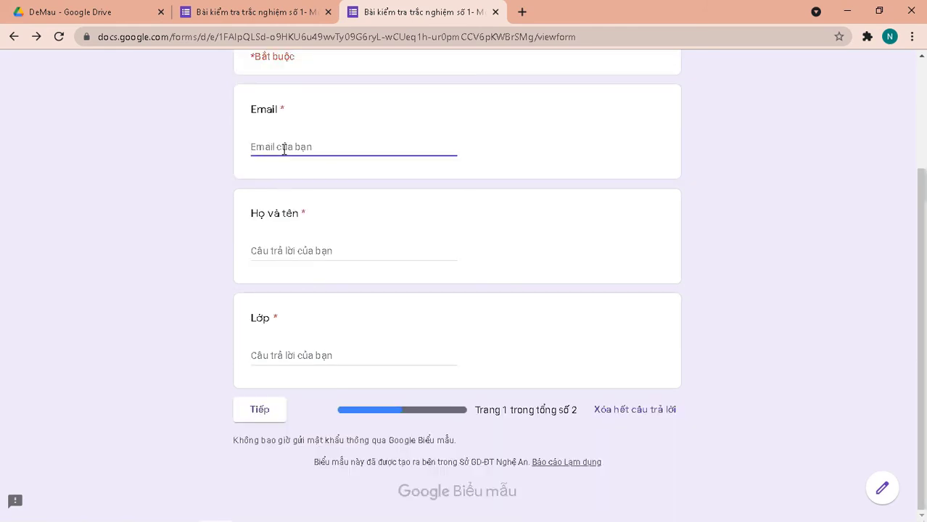
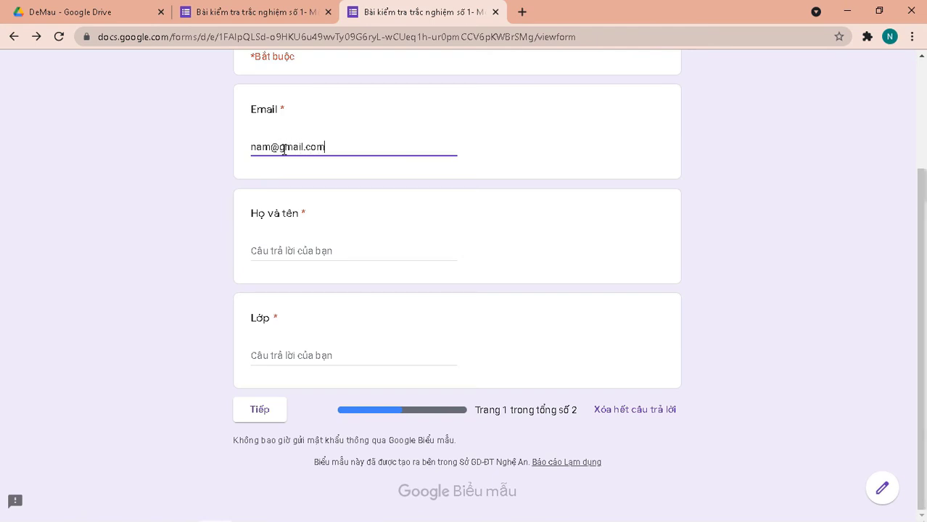
Fill in the respondent's full name and class 11A, then continue to the questions.
click(286, 247)
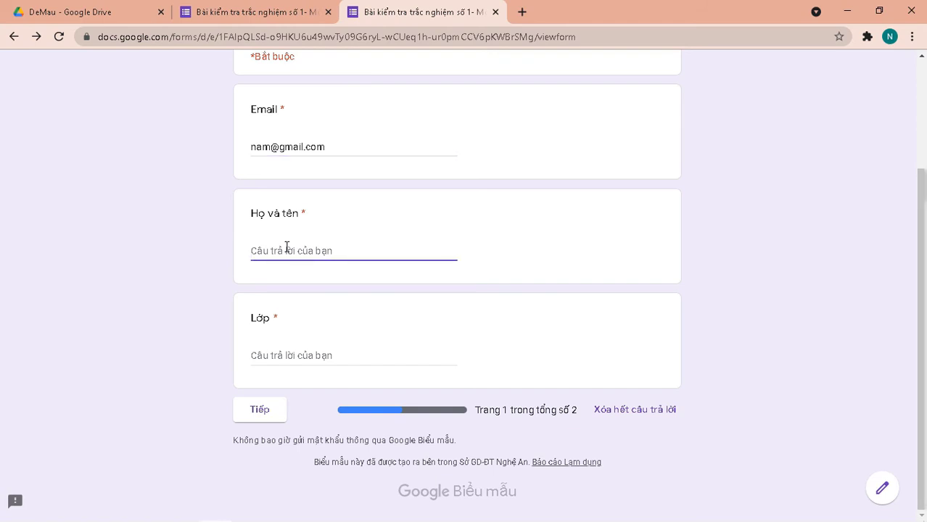
click(264, 363)
text(11A)
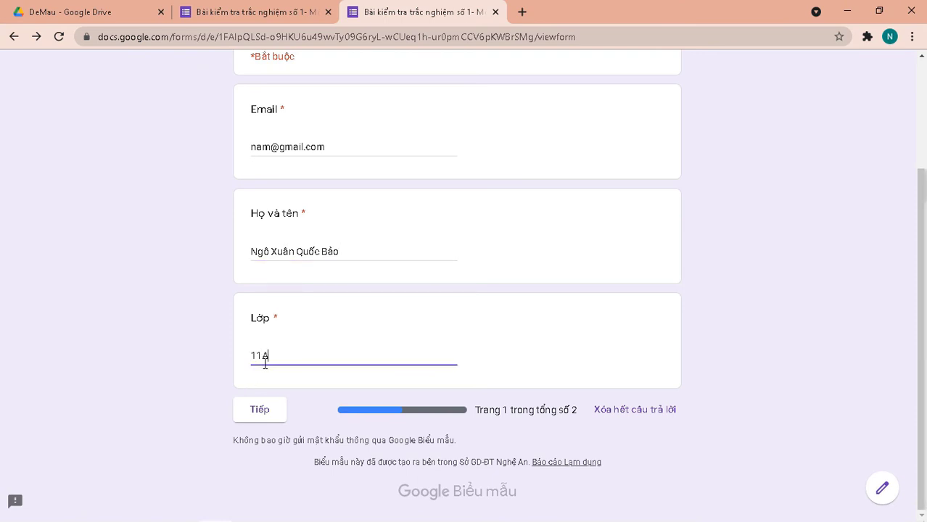
click(281, 415)
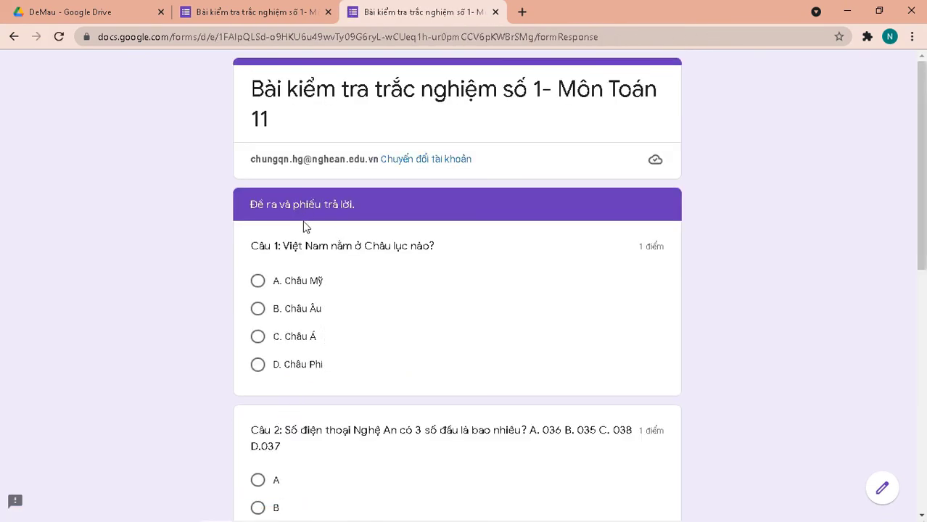
Answer Câu 1 with C. Châu Á, replacing the initial B. Châu Âu choice.
scroll(306, 261, down, 3)
scroll(312, 260, up, 3)
scroll(275, 315, down, 3)
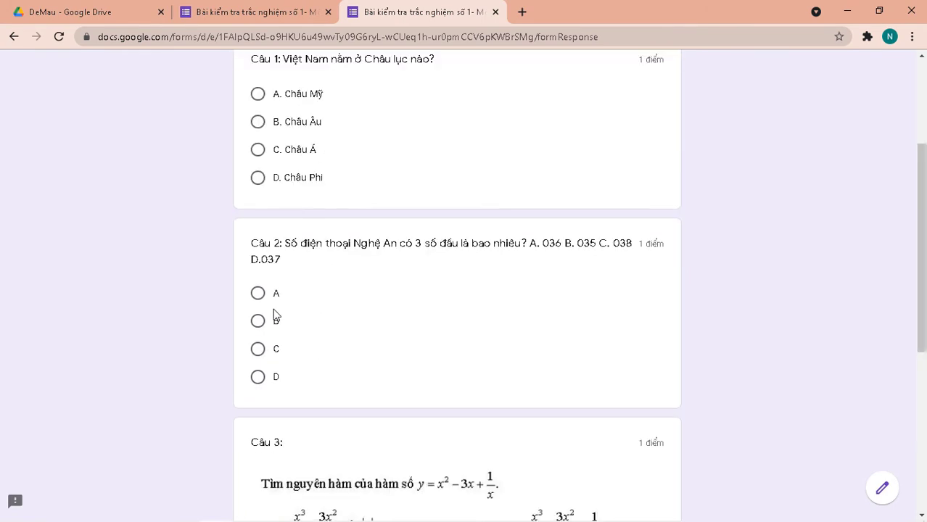
scroll(275, 316, up, 3)
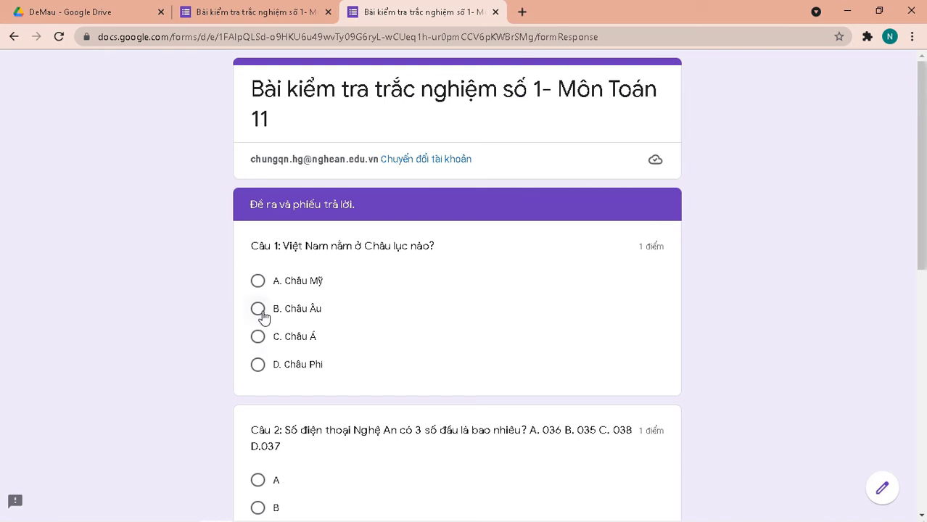
click(260, 311)
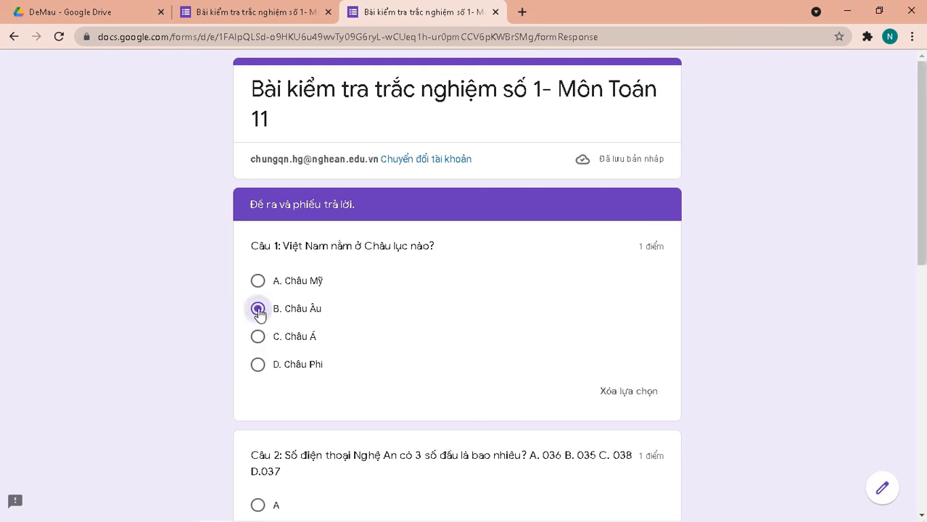
click(259, 341)
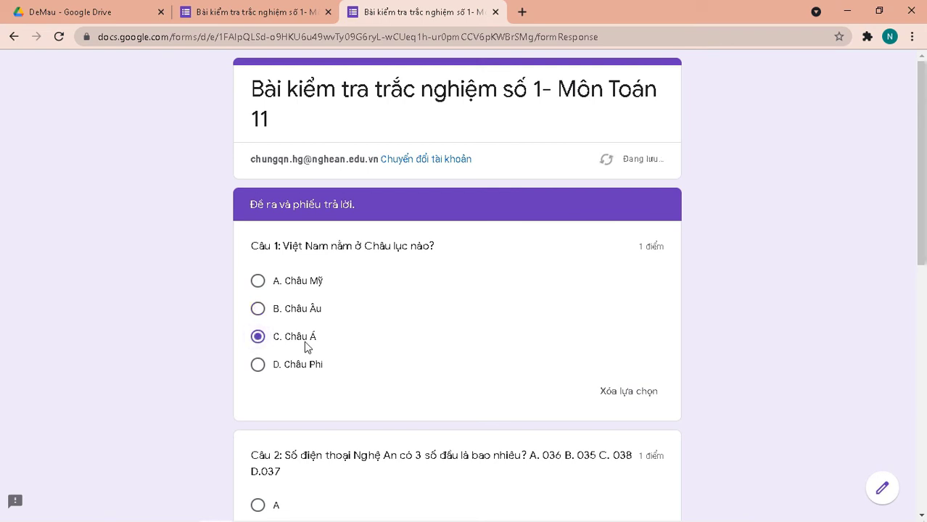
scroll(305, 347, down, 5)
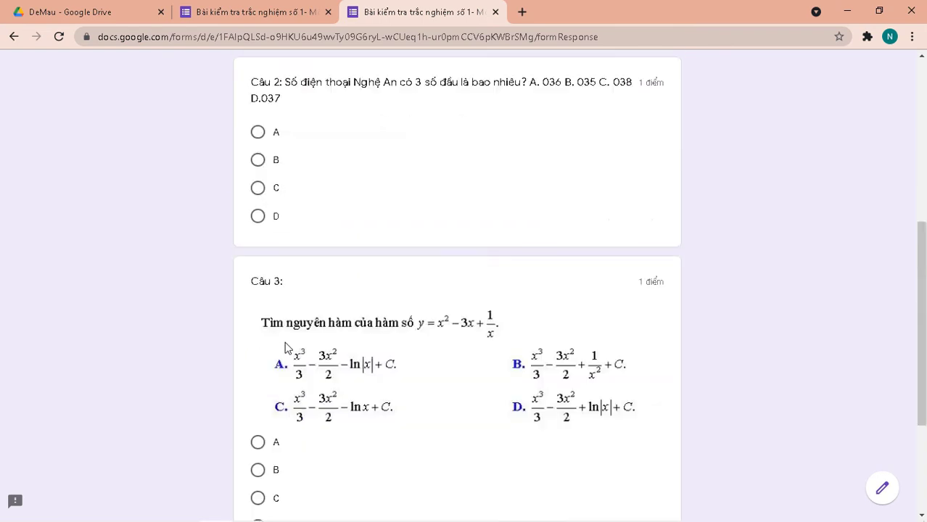
scroll(287, 348, up, 3)
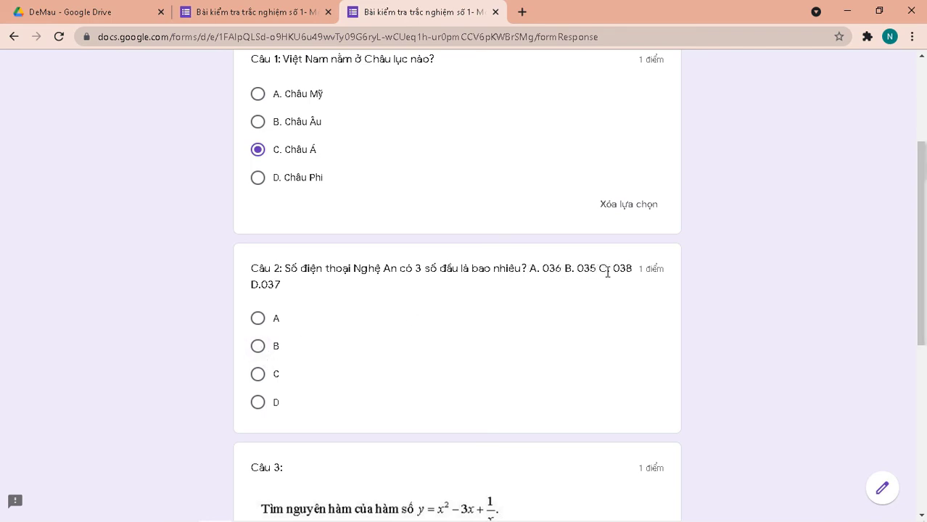
Choose B for Câu 2 and B for Câu 3, then submit the response.
click(258, 348)
scroll(261, 355, down, 6)
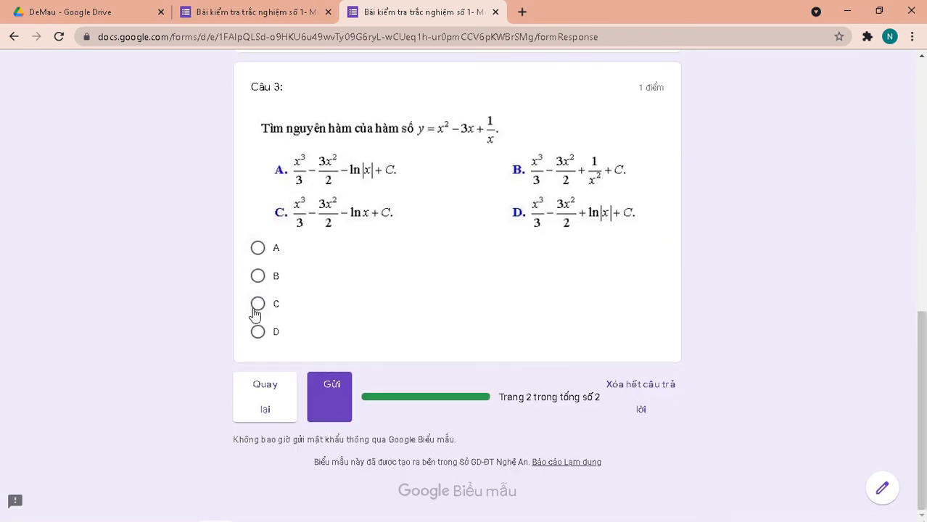
click(258, 278)
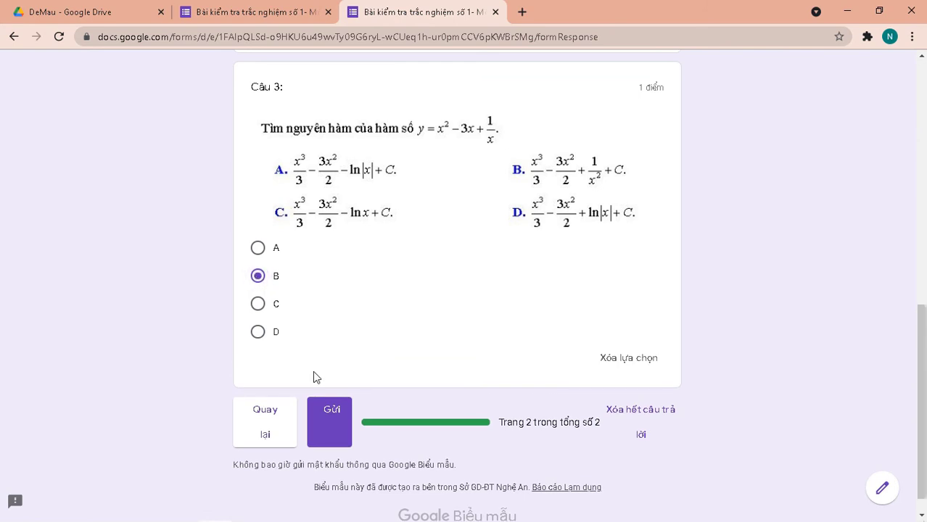
click(330, 434)
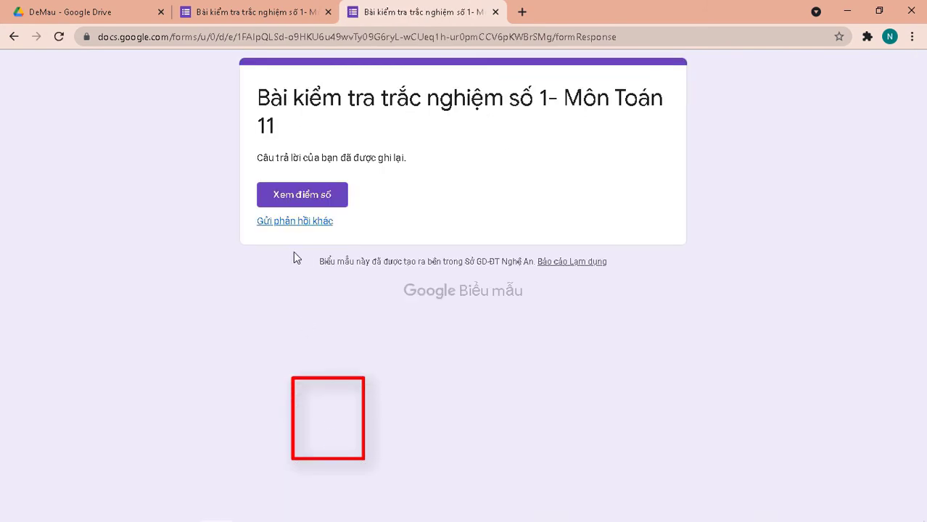
View the 2/3 score and scroll through the graded answers.
click(302, 204)
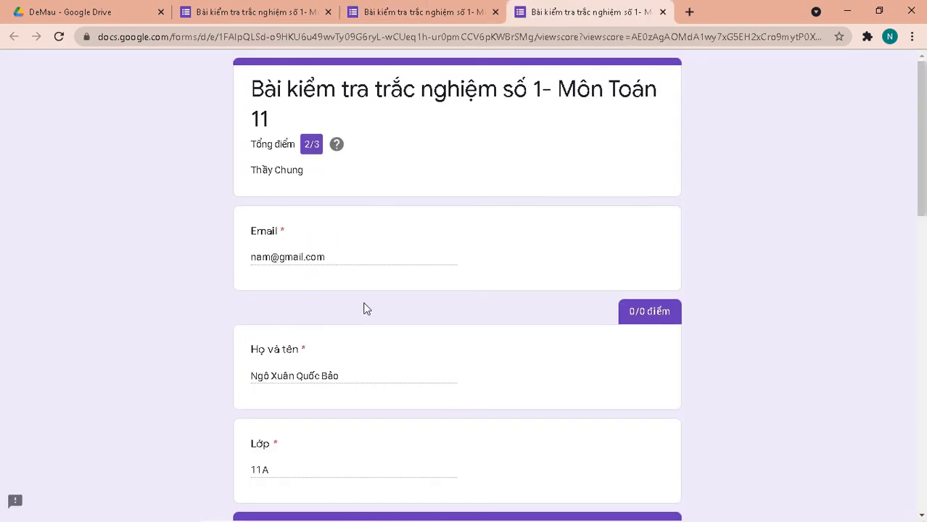
scroll(366, 297, down, 8)
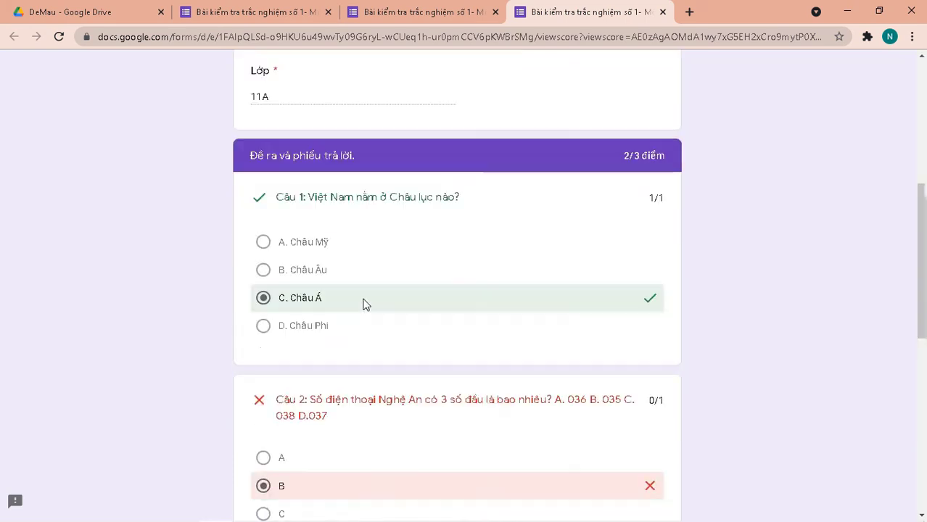
scroll(363, 308, down, 5)
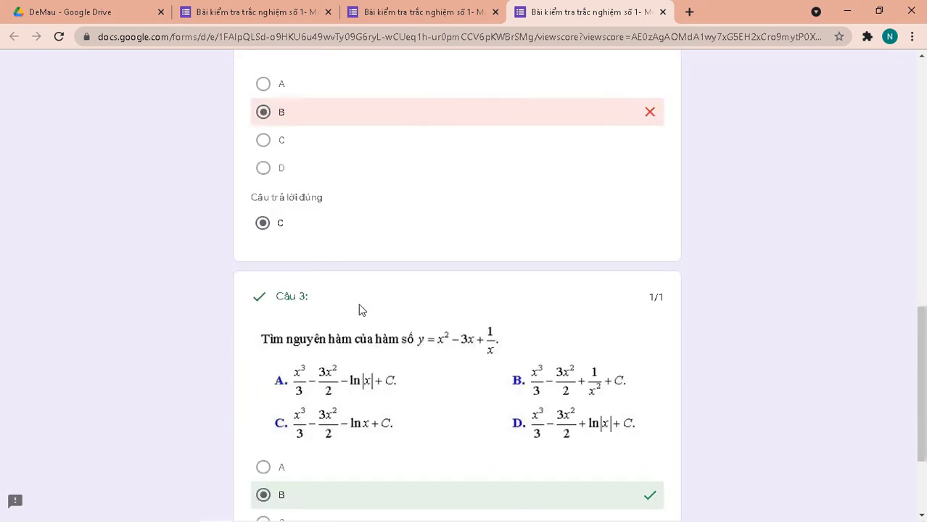
scroll(352, 304, up, 13)
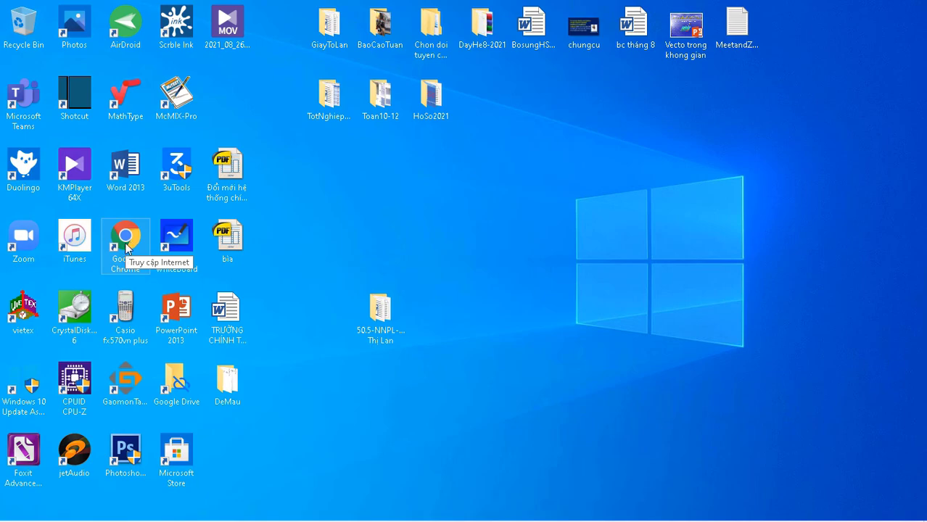
Launch Chrome, switch Google accounts and back, then open Google Drive from the apps grid.
double_click(125, 249)
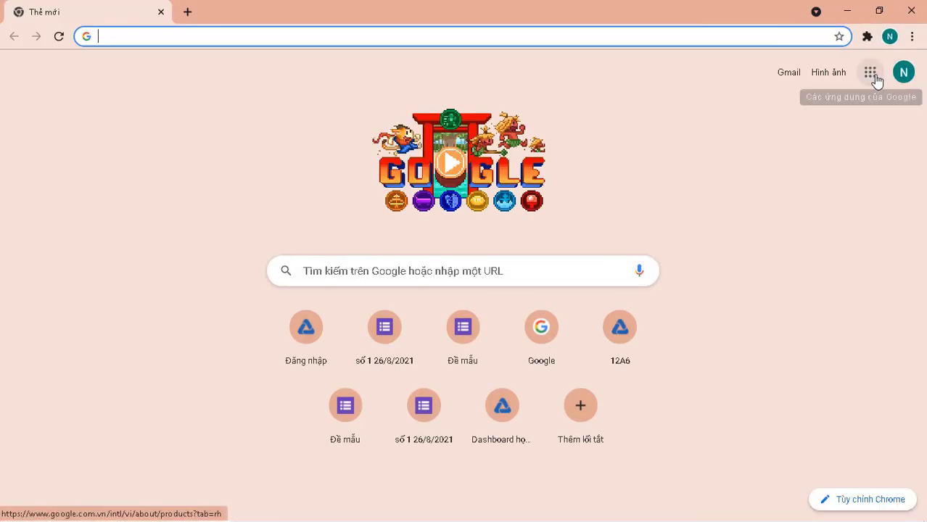
click(873, 78)
click(900, 76)
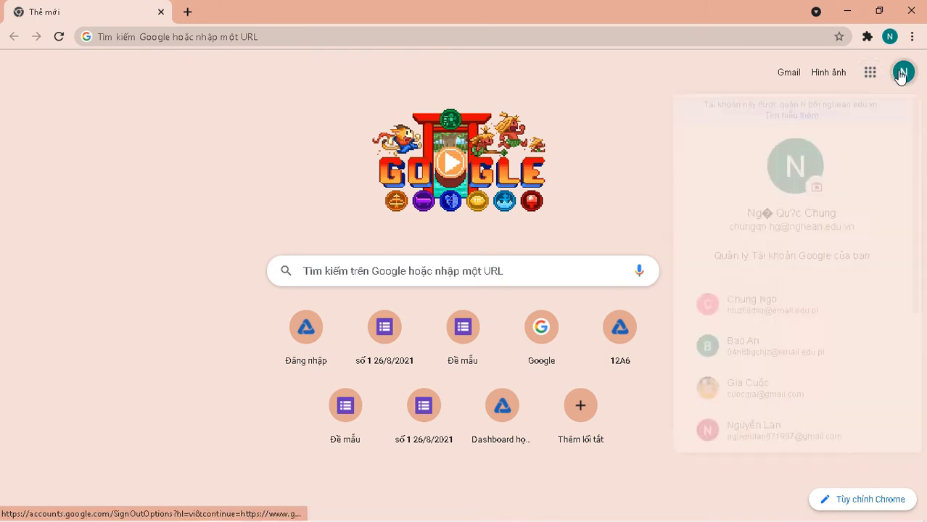
click(771, 388)
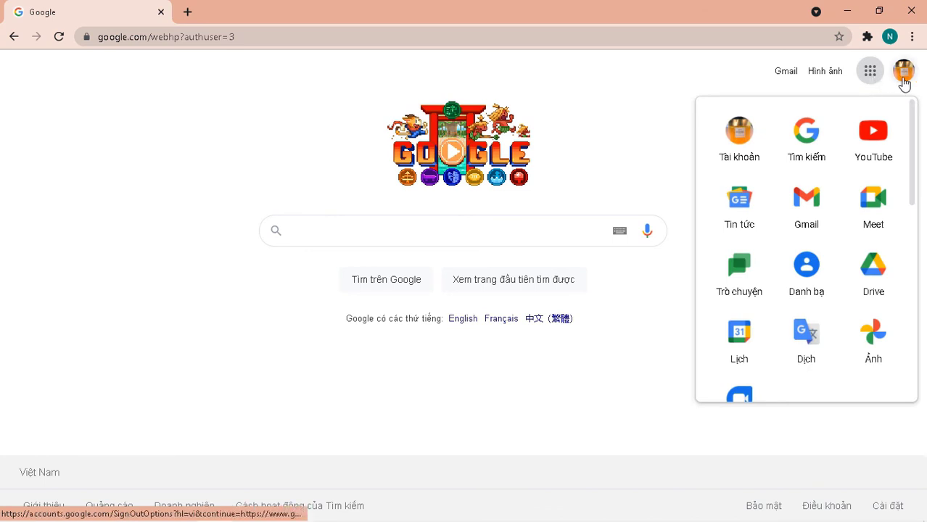
click(903, 76)
click(783, 283)
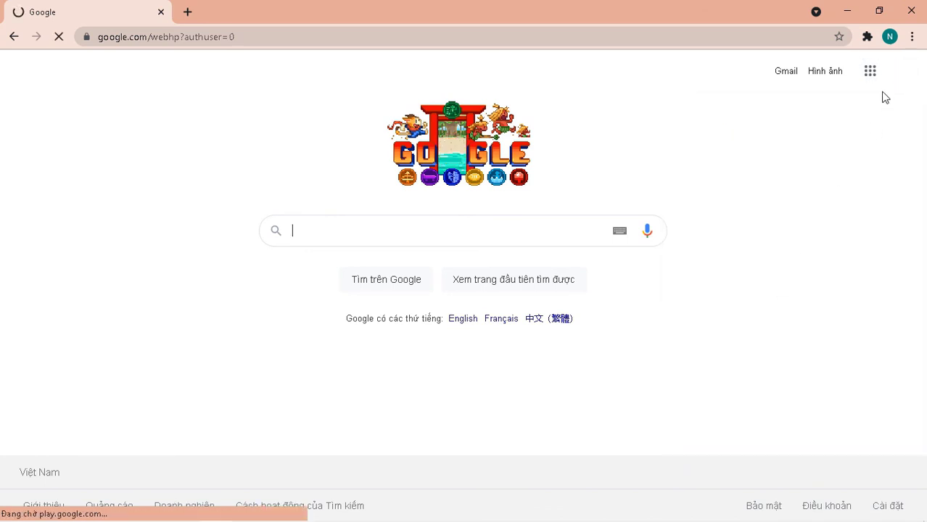
click(871, 71)
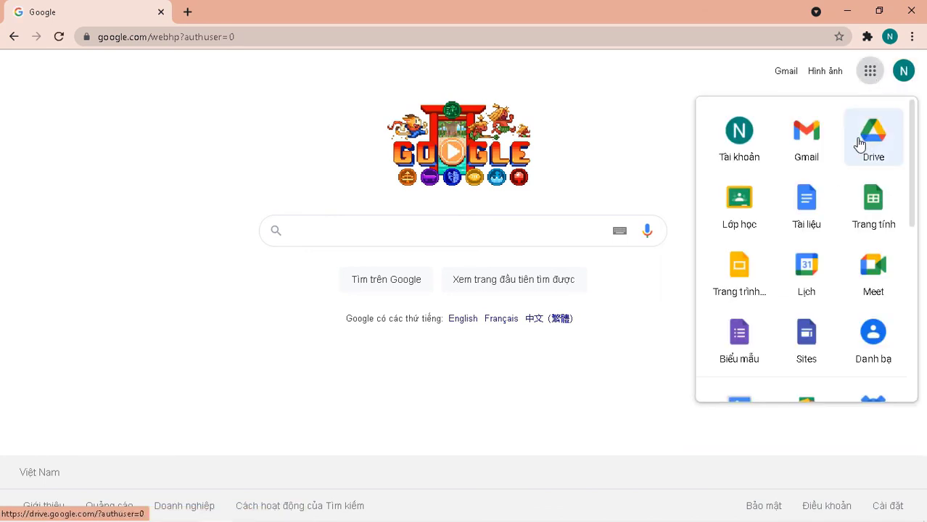
click(868, 148)
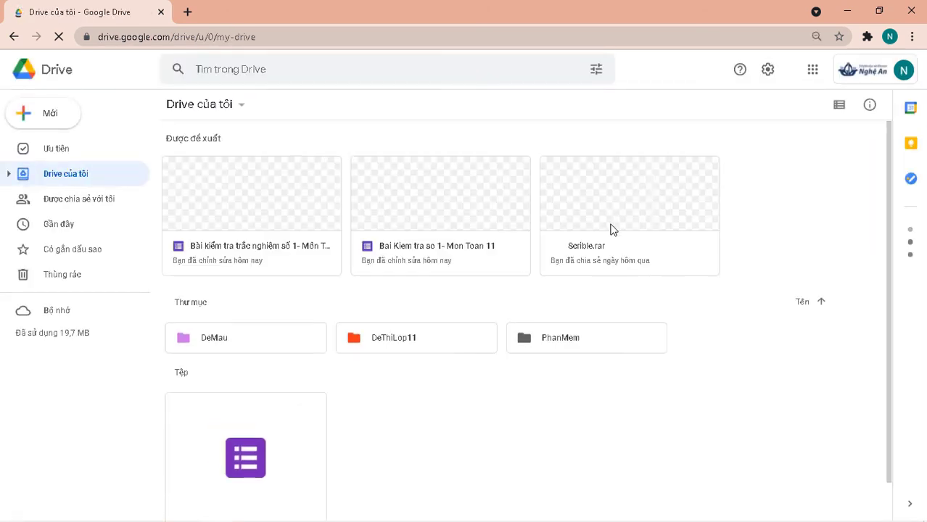
Open the DeMau folder and the quiz form 'Bài kiểm tra trắc nghiệm số 1- Môn Toán 11' inside it.
scroll(613, 214, down, 1)
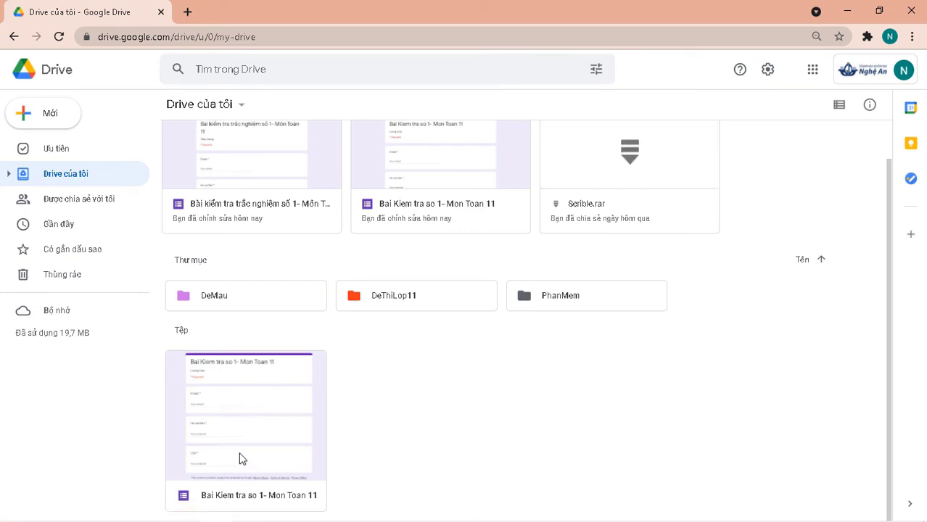
double_click(263, 307)
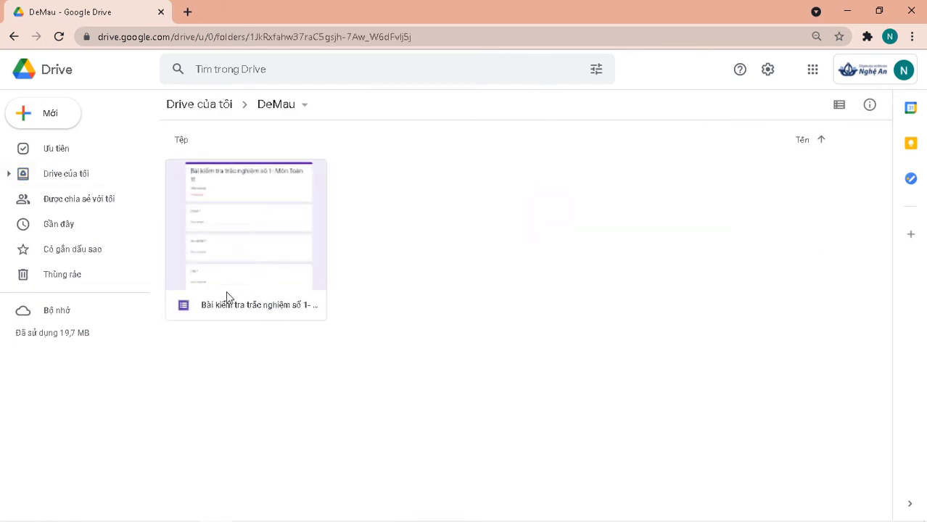
double_click(254, 243)
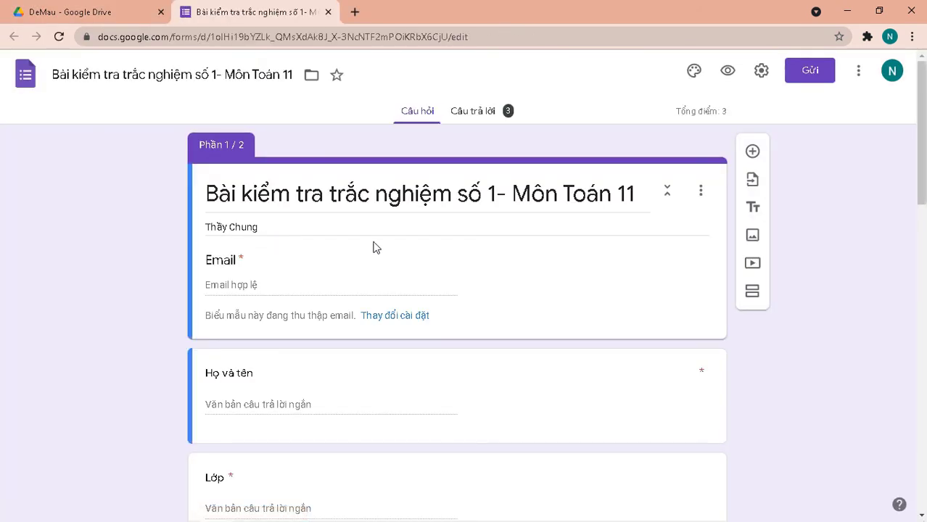
Switch to the quiz's Câu trả lời (Responses) tab and dismiss the per-question tip.
scroll(373, 244, down, 3)
scroll(375, 248, up, 3)
click(484, 116)
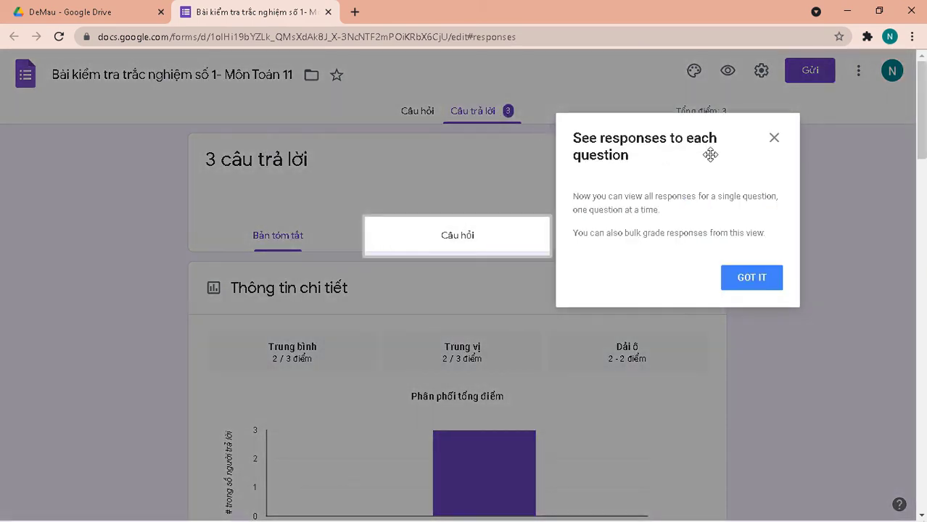
click(774, 139)
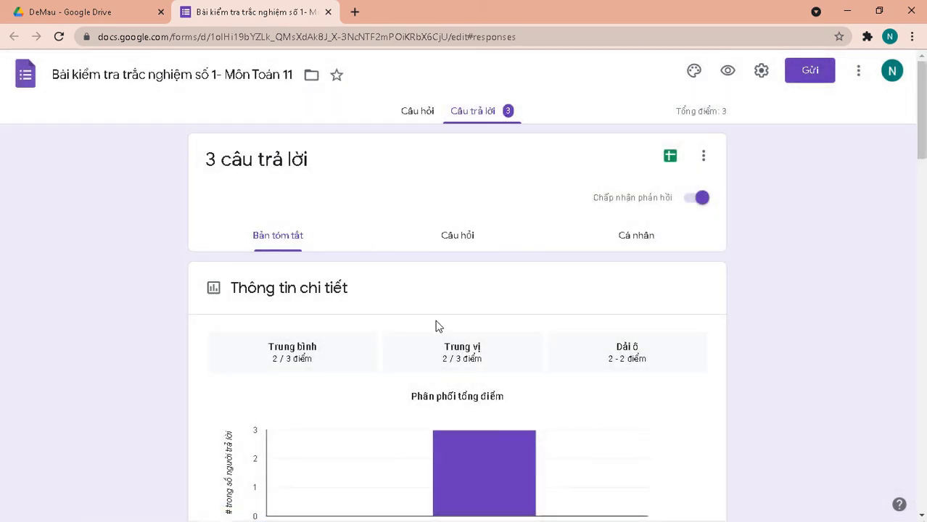
Scroll through the Summary: 3 responses, average and median 2/3, range 2–2.
scroll(441, 323, down, 3)
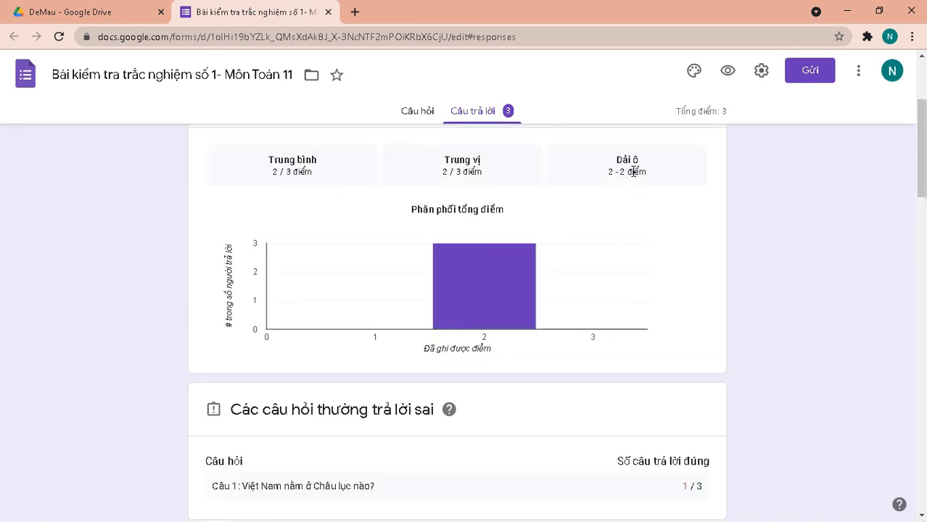
scroll(541, 284, down, 3)
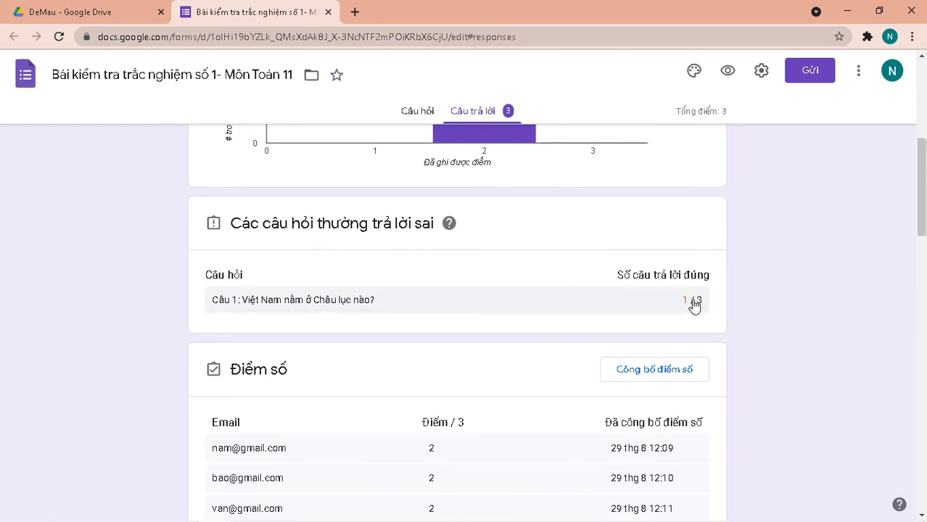
scroll(672, 308, down, 3)
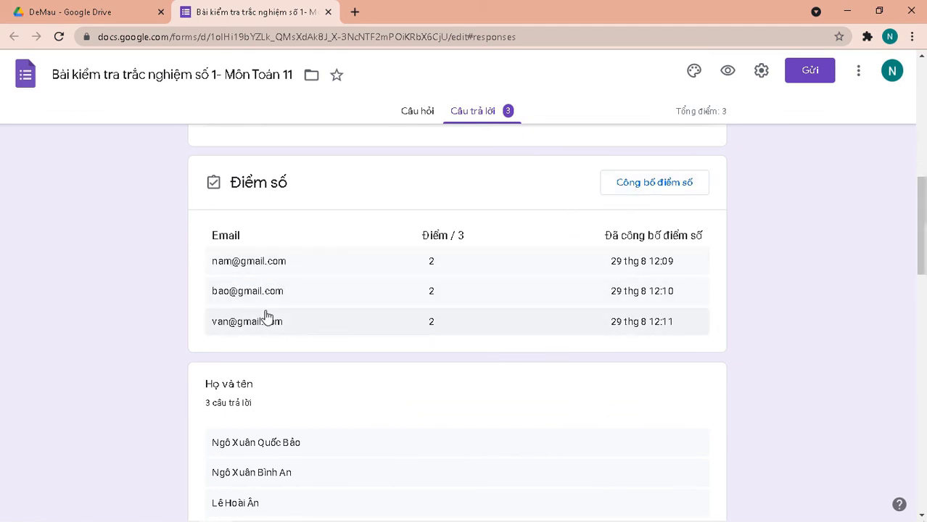
scroll(265, 317, down, 3)
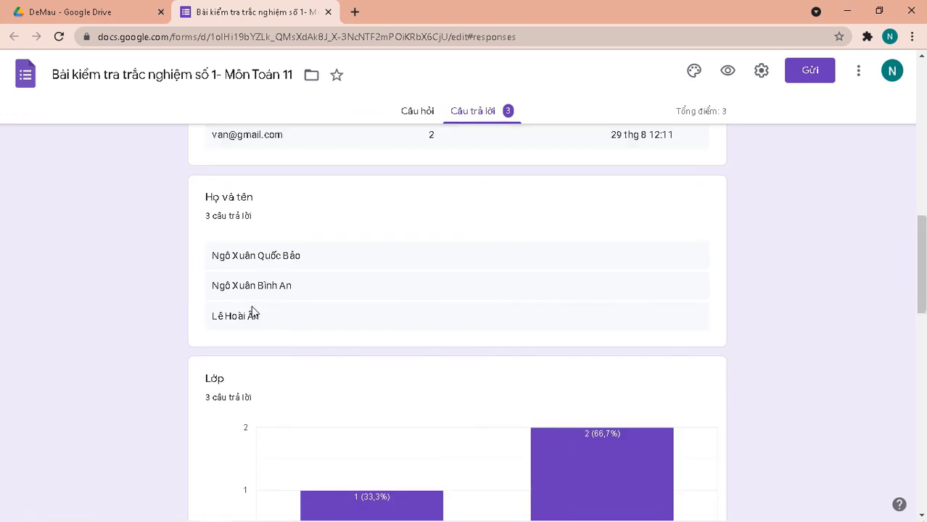
scroll(259, 321, down, 6)
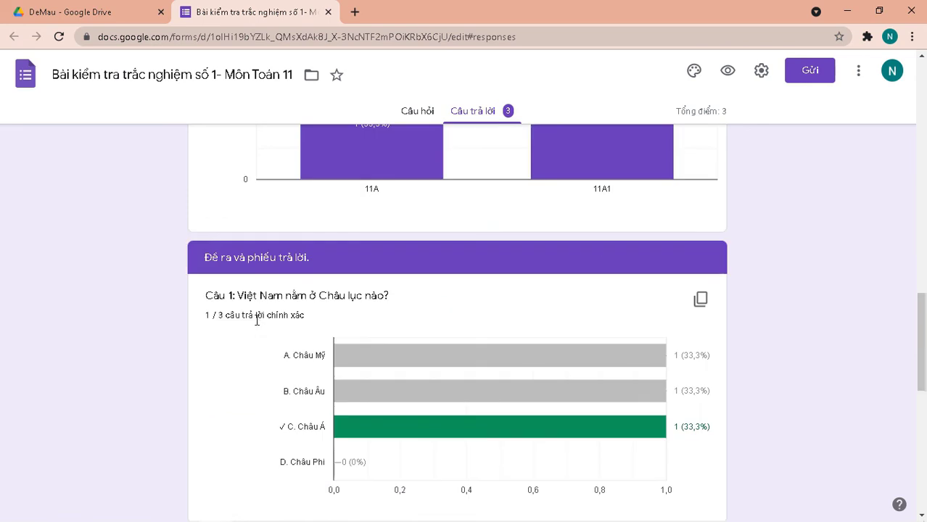
scroll(258, 321, up, 3)
mouse_move(397, 356)
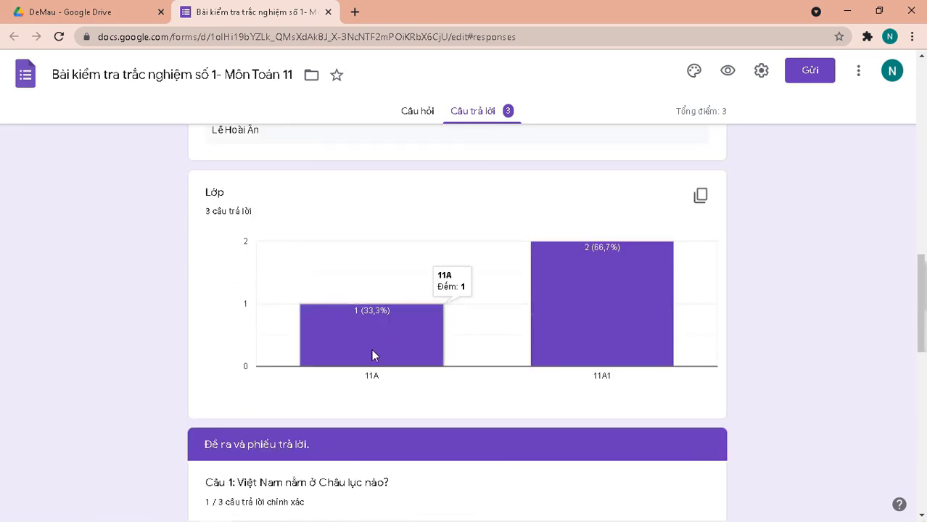
scroll(580, 372, down, 3)
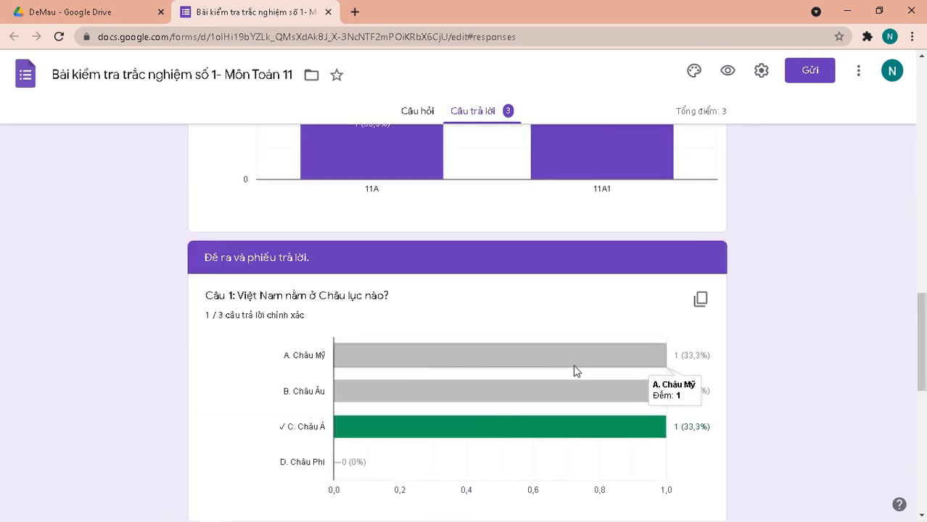
scroll(563, 361, down, 7)
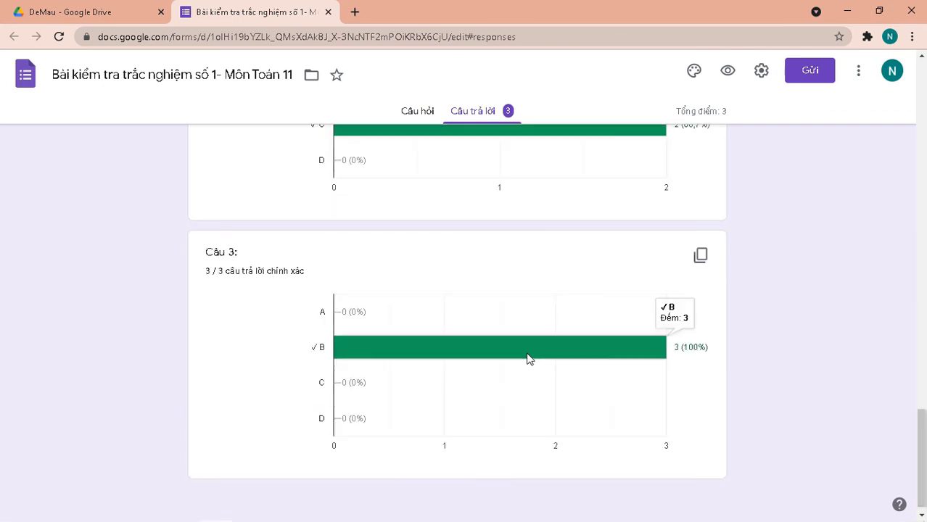
scroll(512, 360, up, 15)
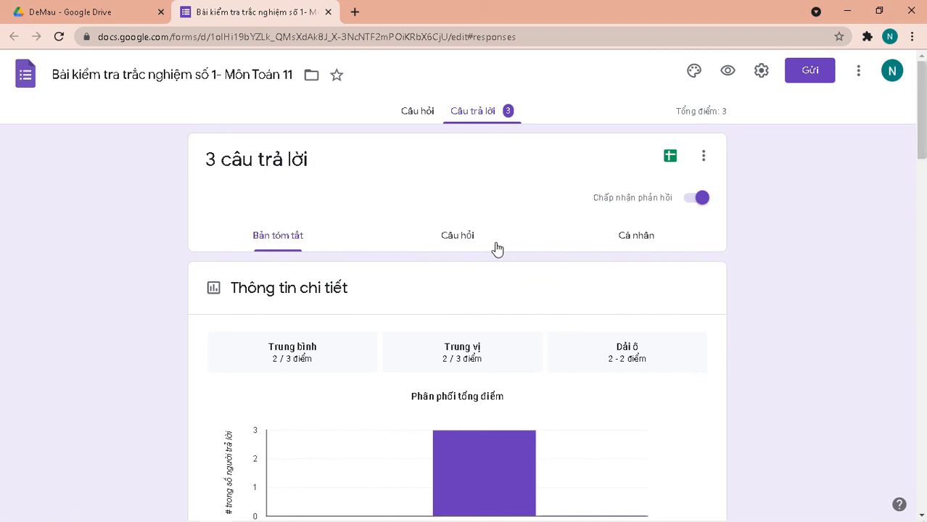
Link the responses to a new spreadsheet named 'Điểm Bài kiểm tra trắc nghiệm số…'.
click(707, 157)
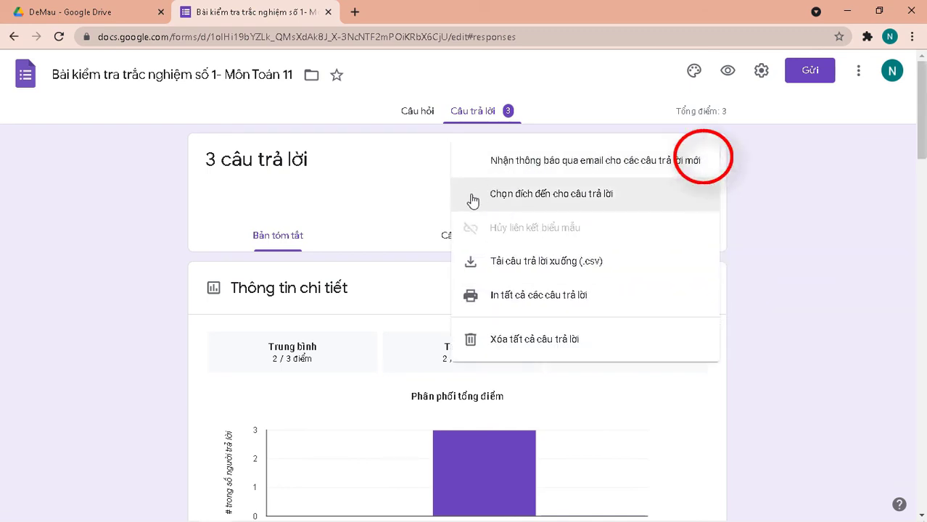
click(797, 148)
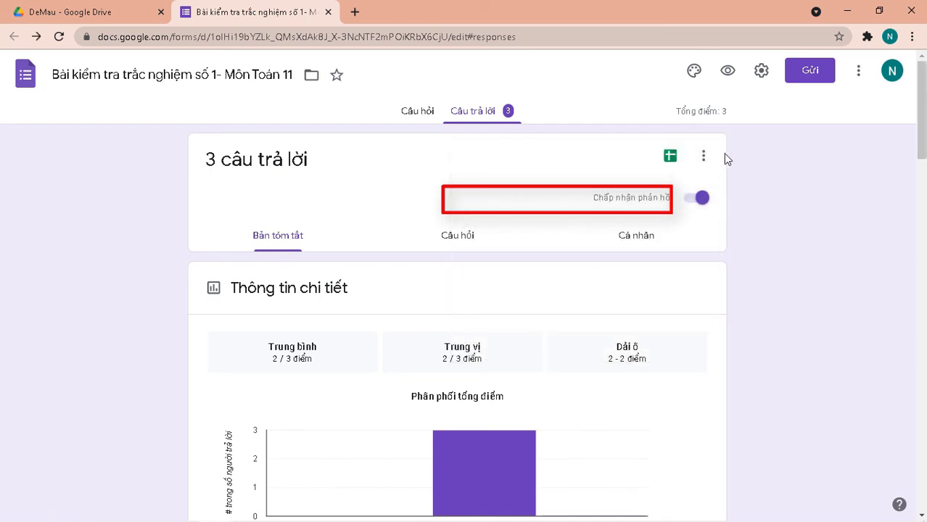
click(705, 158)
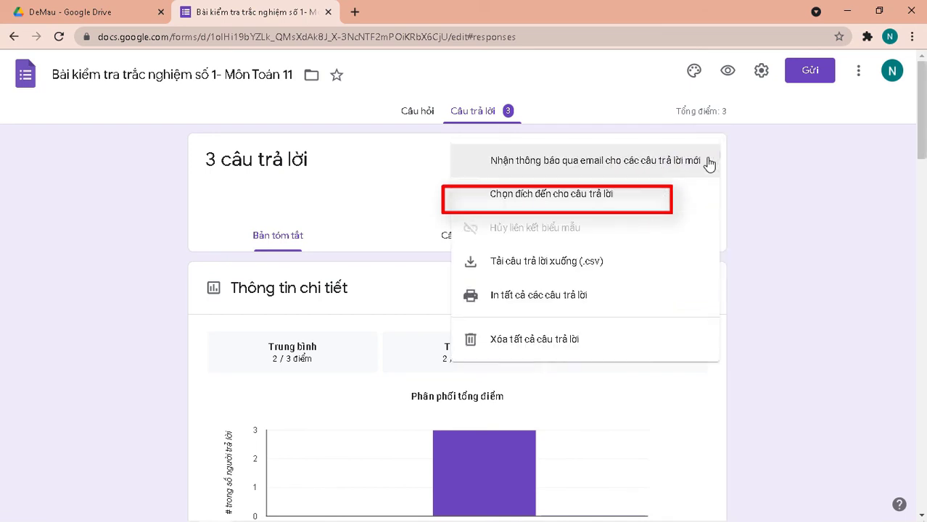
click(558, 195)
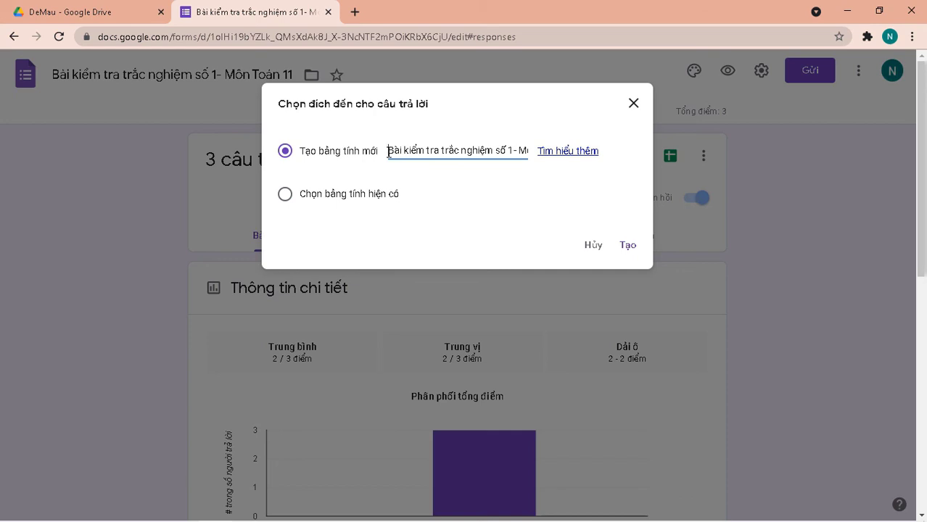
text(Tiểm)
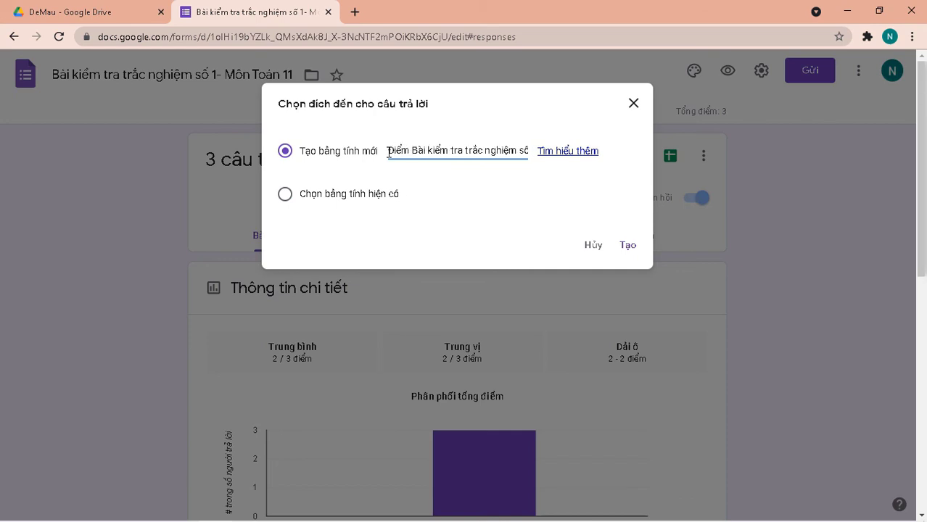
click(628, 247)
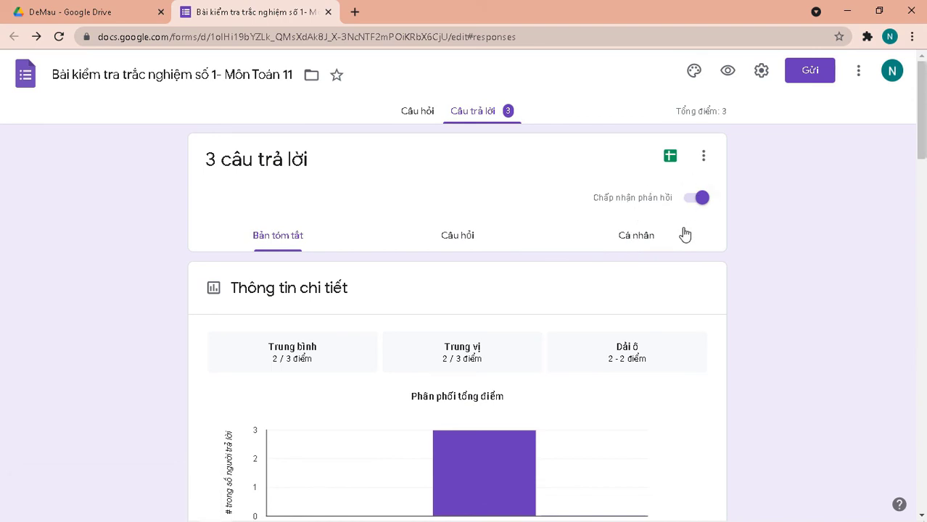
click(703, 156)
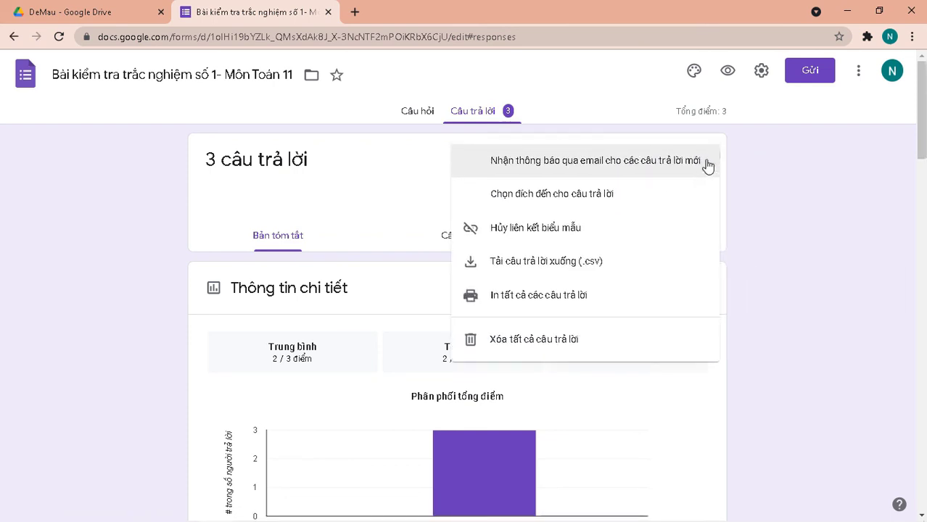
click(391, 200)
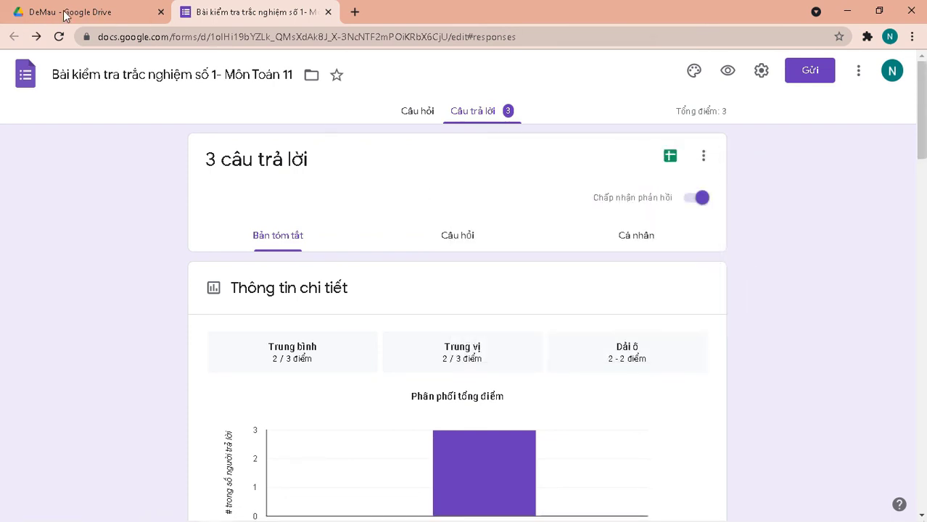
Open the new response spreadsheet from the DeMau folder in Drive.
click(66, 15)
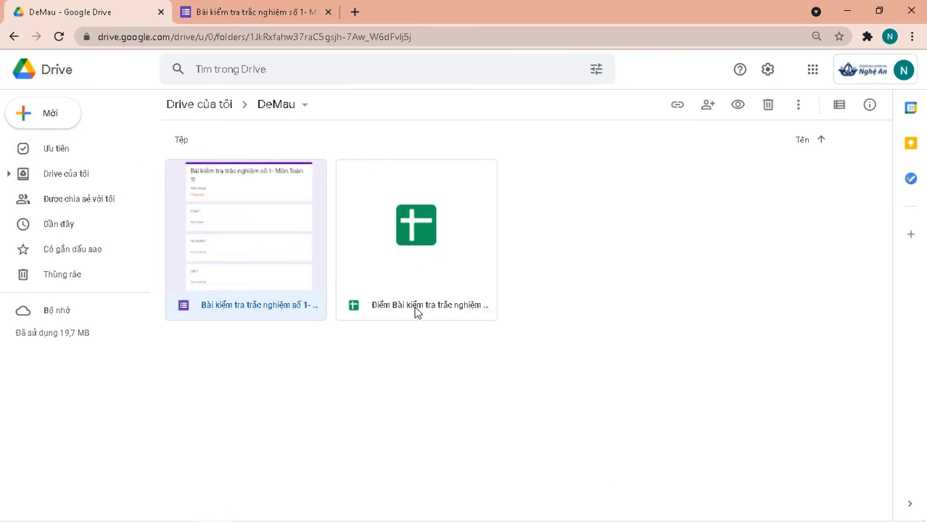
click(410, 256)
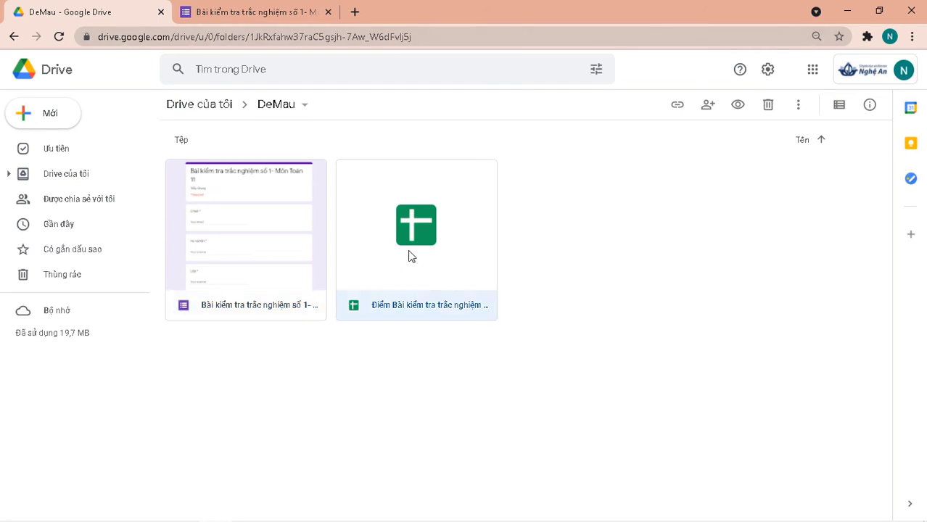
double_click(410, 256)
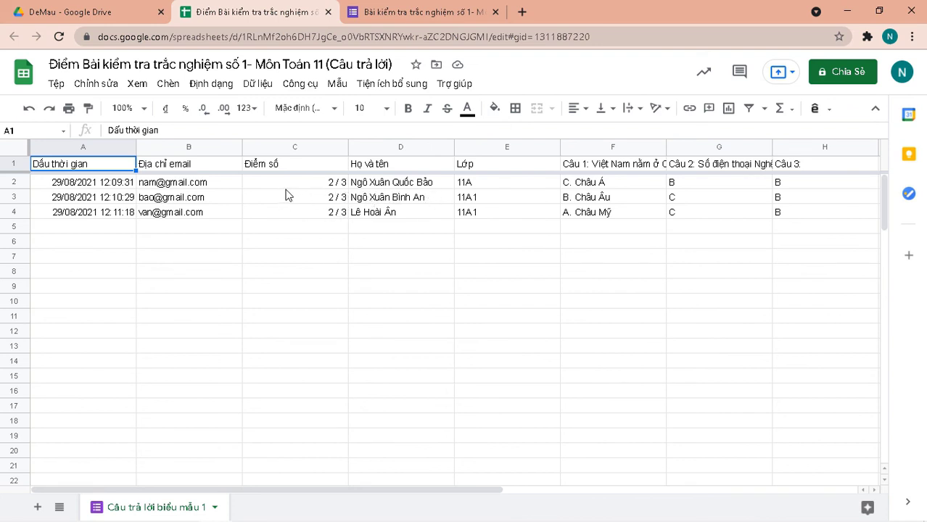
scroll(285, 195, down, 2)
scroll(285, 196, up, 2)
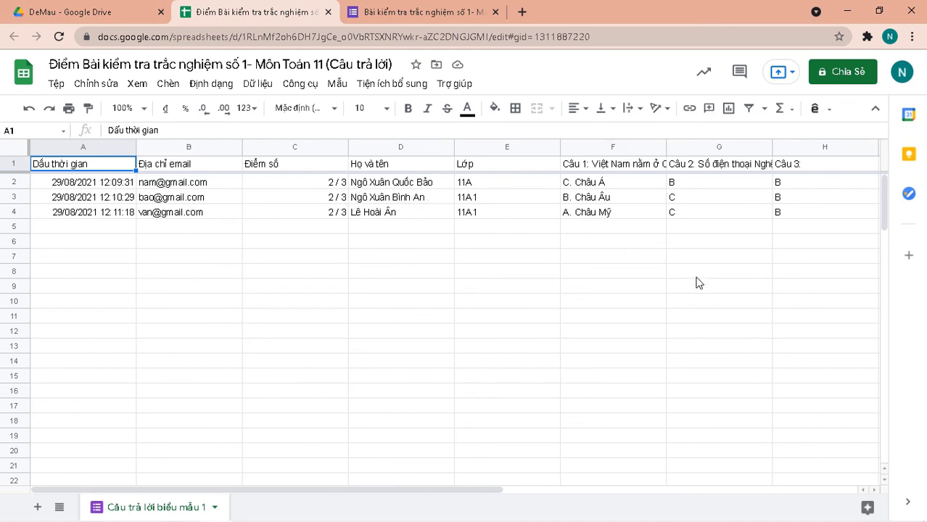
mouse_move(843, 519)
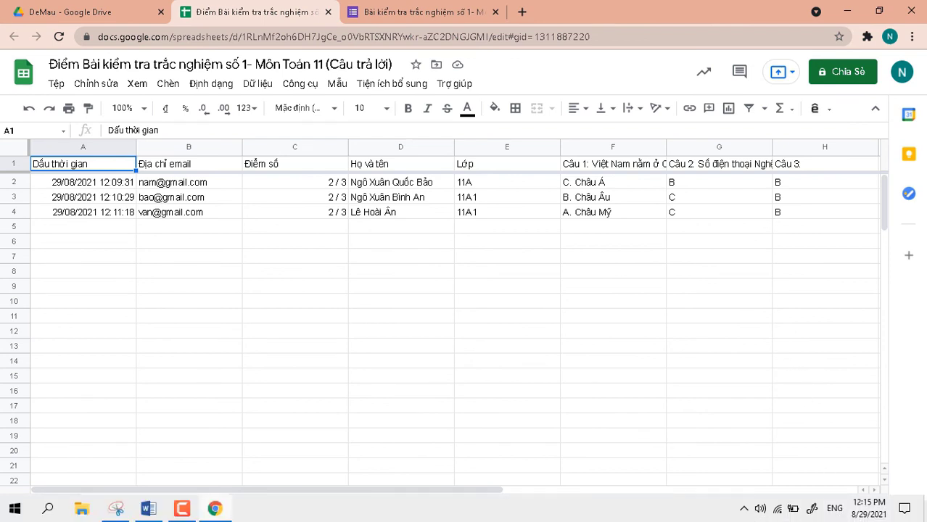